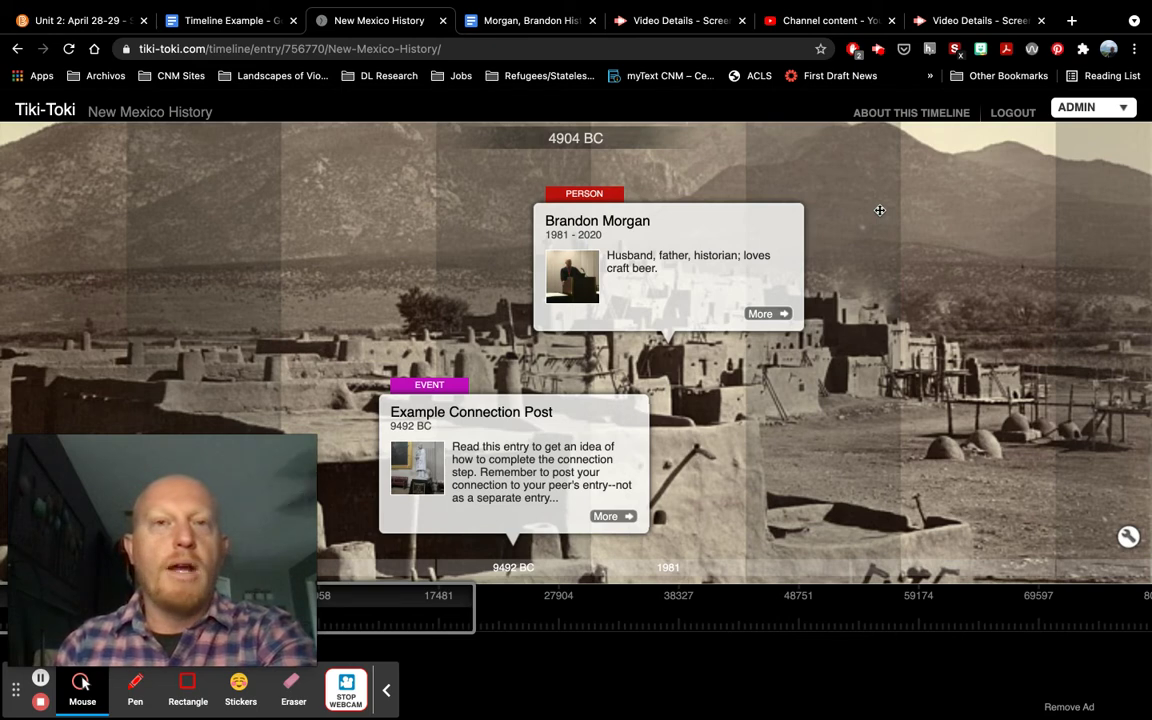
Create a new story in the New Mexico History timeline.
left_click(1068, 112)
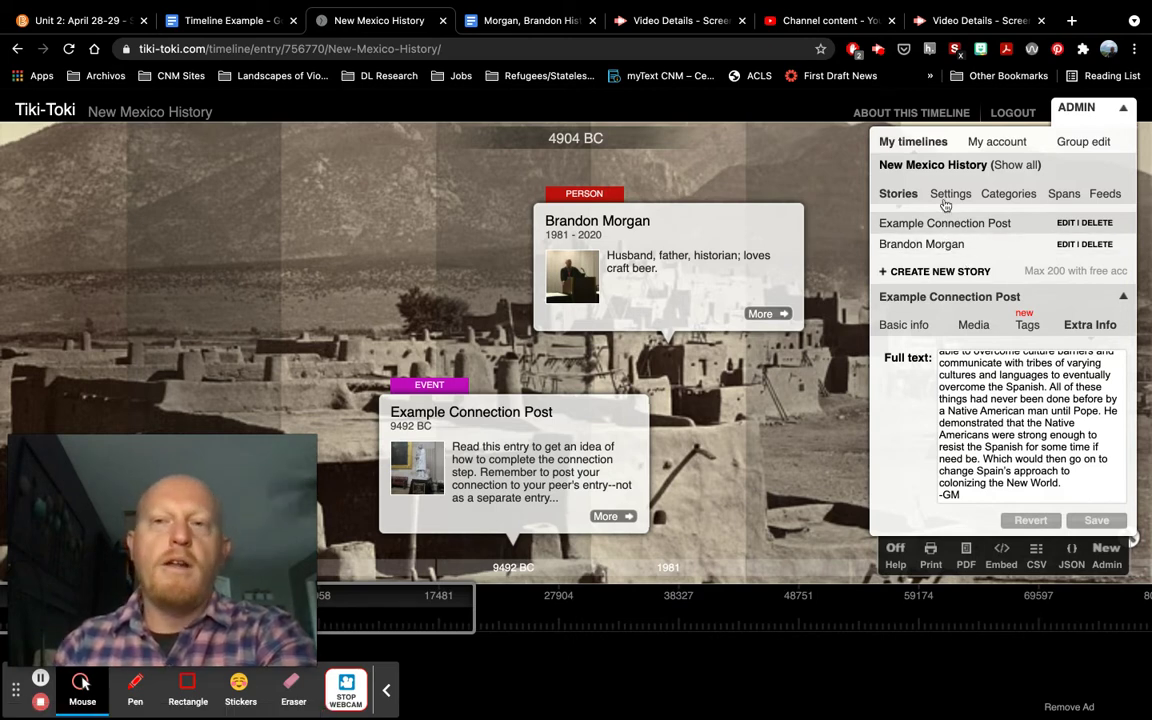
left_click(905, 194)
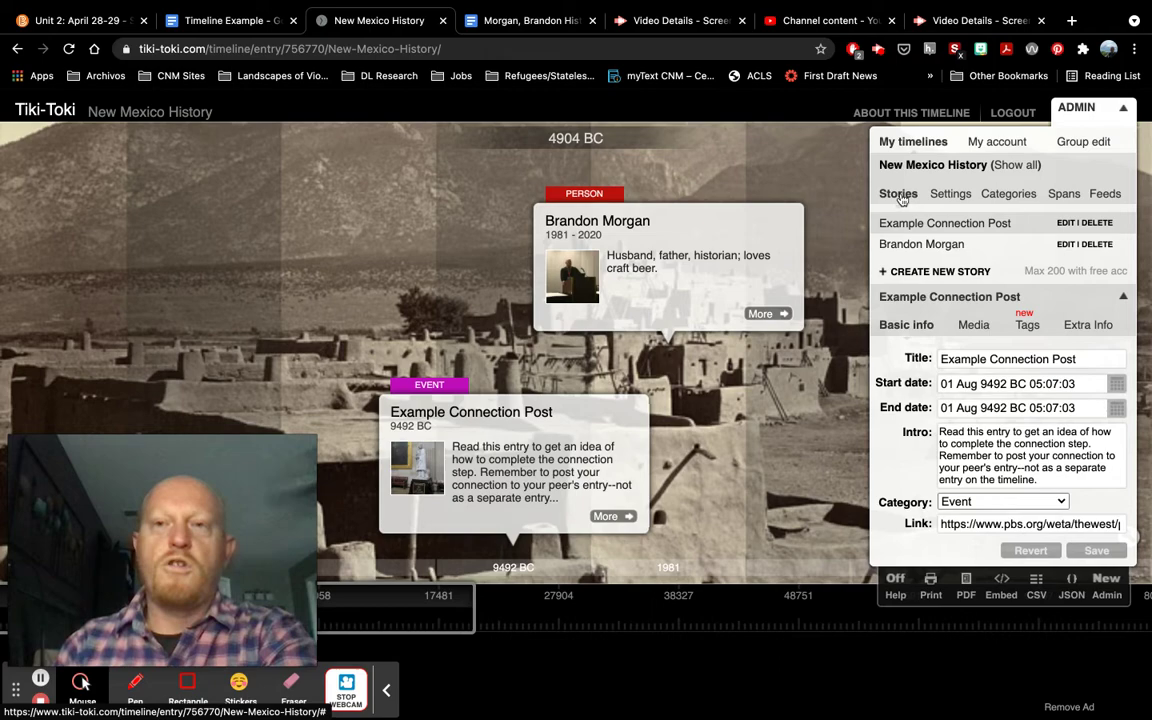
left_click(904, 275)
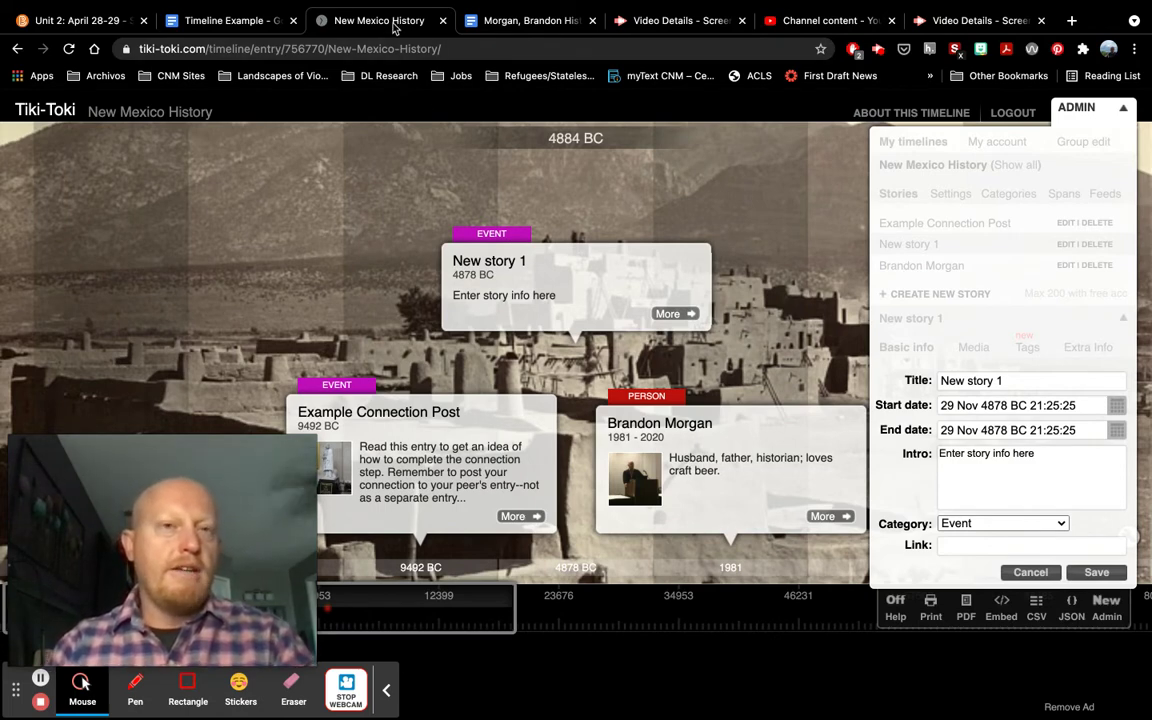
Copy the heading text "Beringia, or Bering Strait Land Bridge" from the Timeline Example document.
left_click(207, 27)
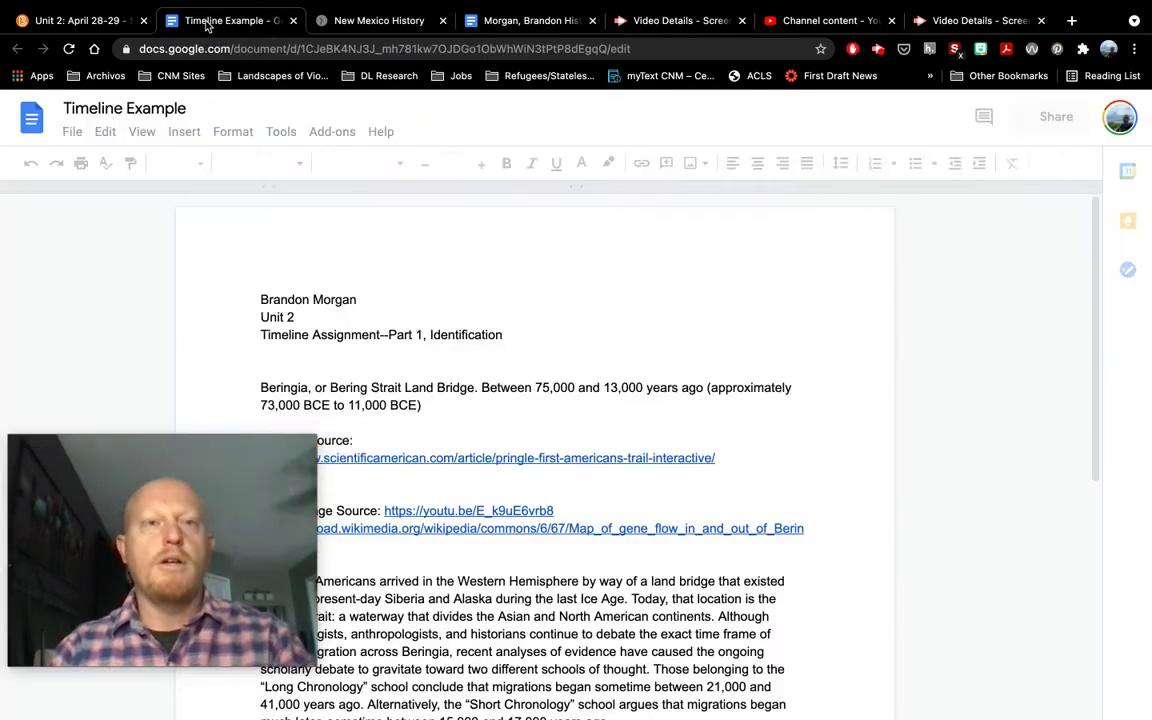
scroll(514, 283, "down", 3)
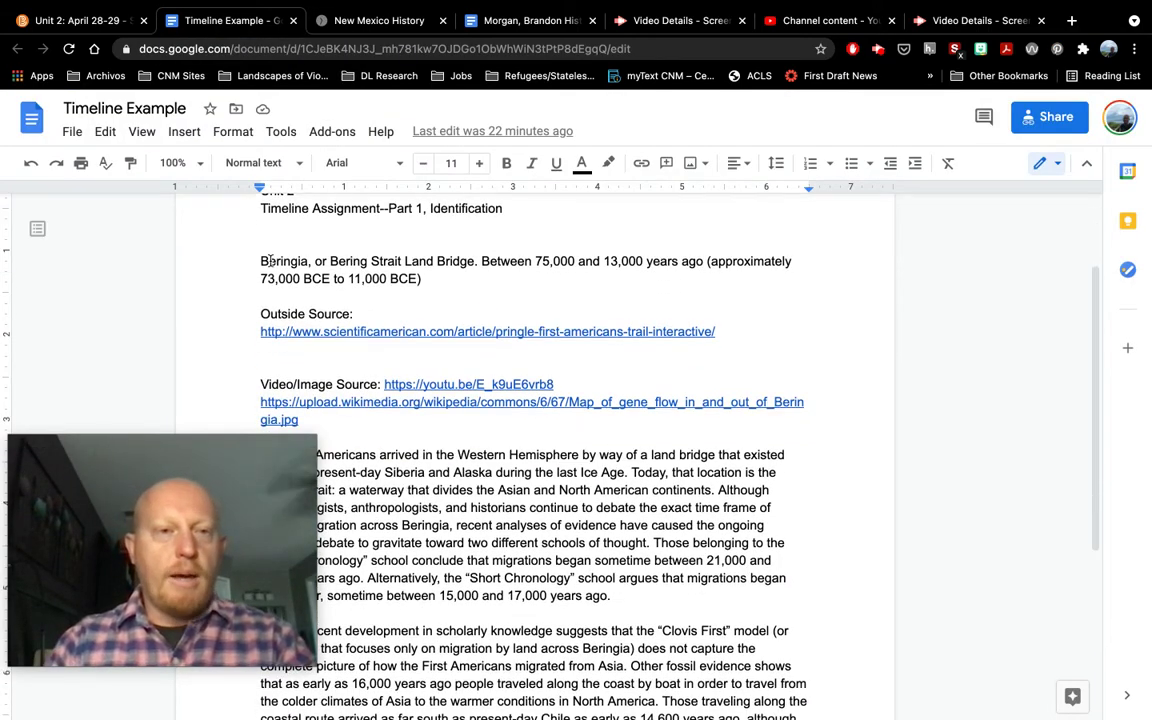
left_click_drag(260, 261, 474, 261)
key("super+c")
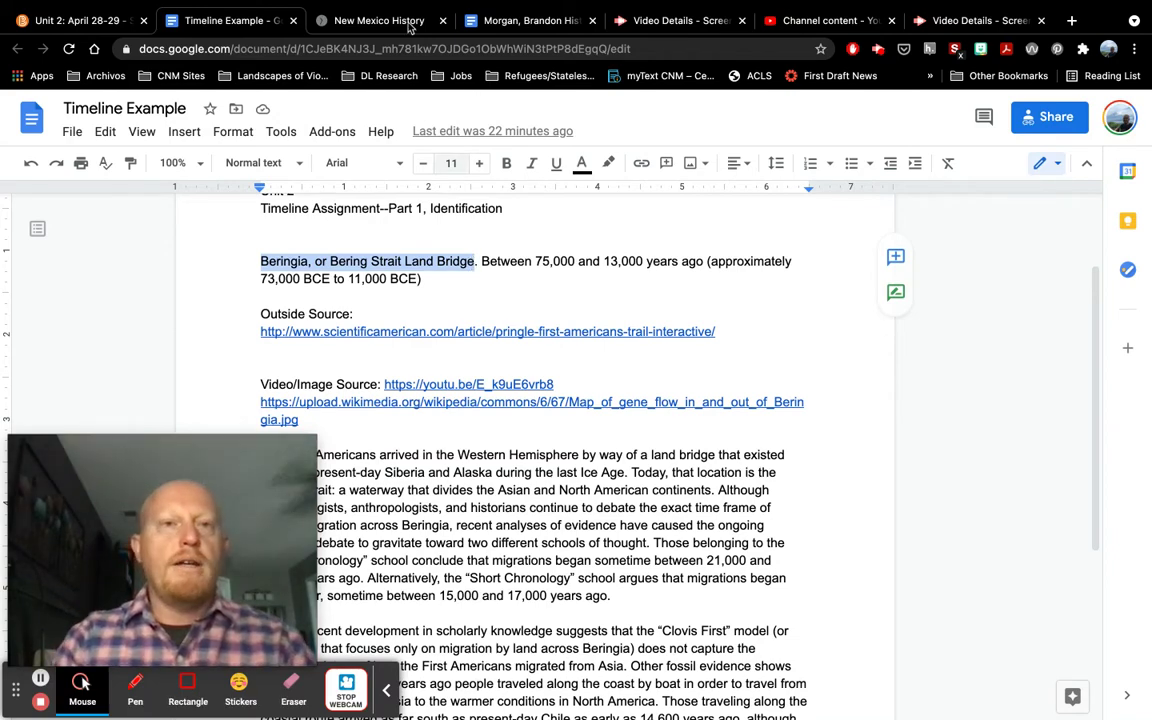
Replace the new story's title in the timeline with the copied text "Beringia, or Bering Strait Land Bridge".
left_click(366, 22)
left_click(1016, 378)
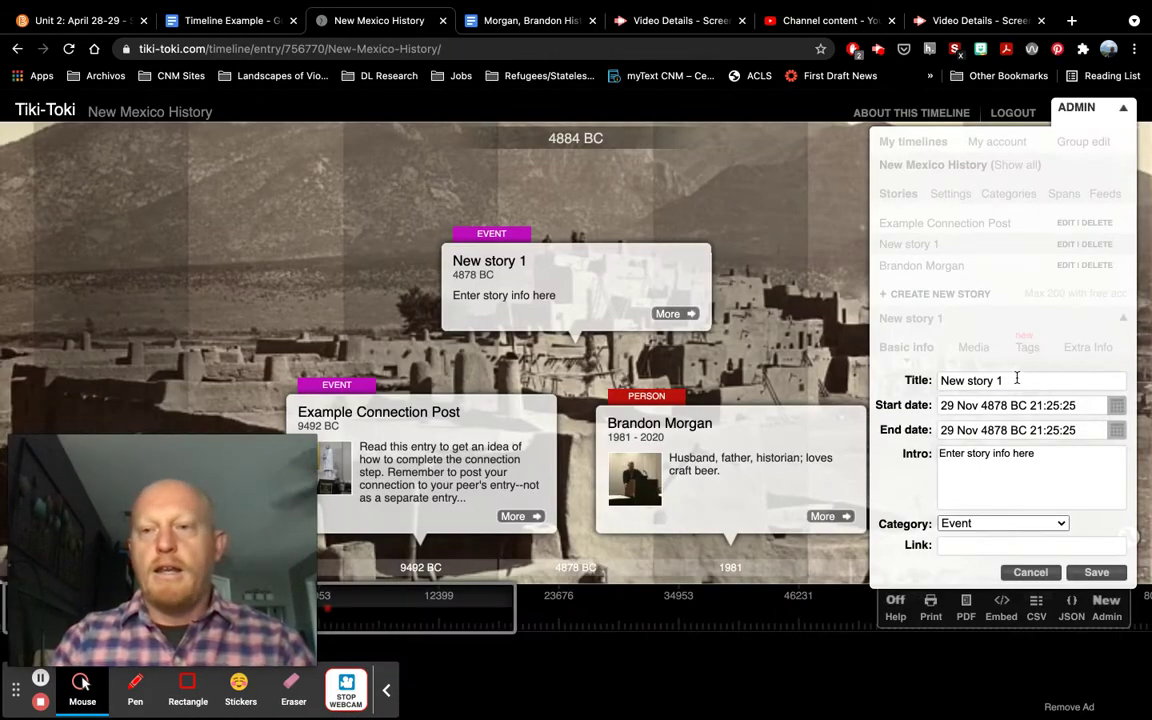
key("BackSpace")
key("BackSpace")
key("BackSpace")
key("BackSpace")
key("BackSpace")
key("BackSpace")
key("BackSpace")
key("BackSpace")
key("BackSpace")
key("BackSpace")
key("BackSpace")
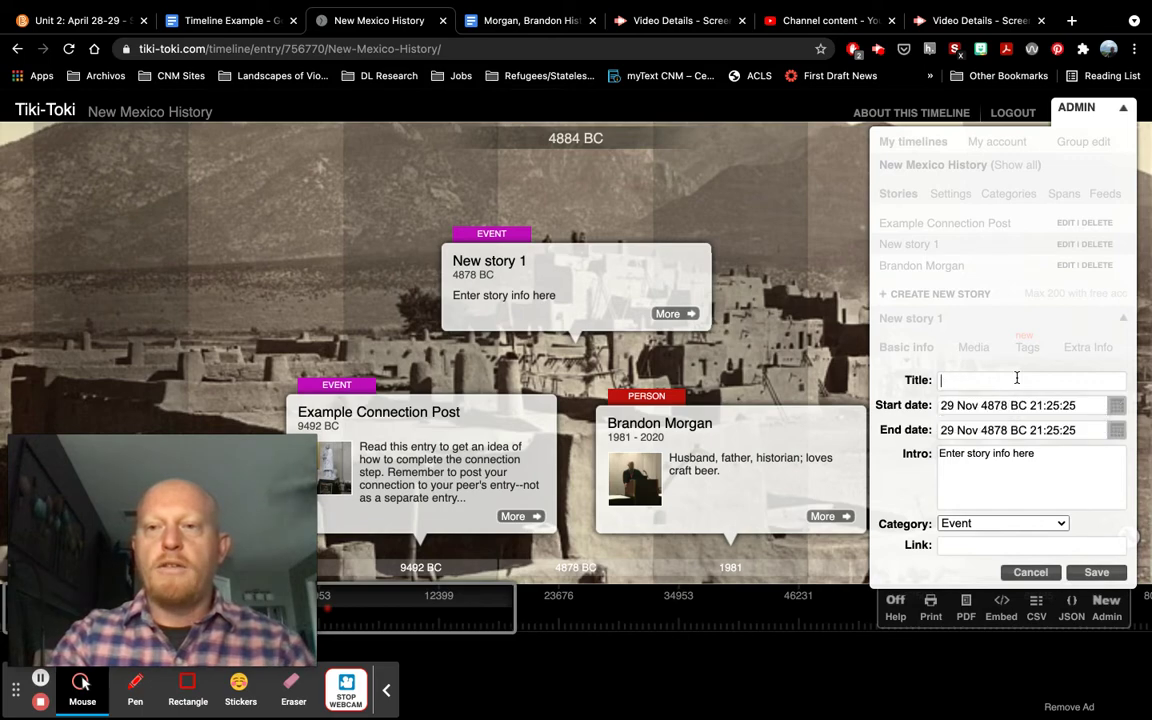
key("super+v")
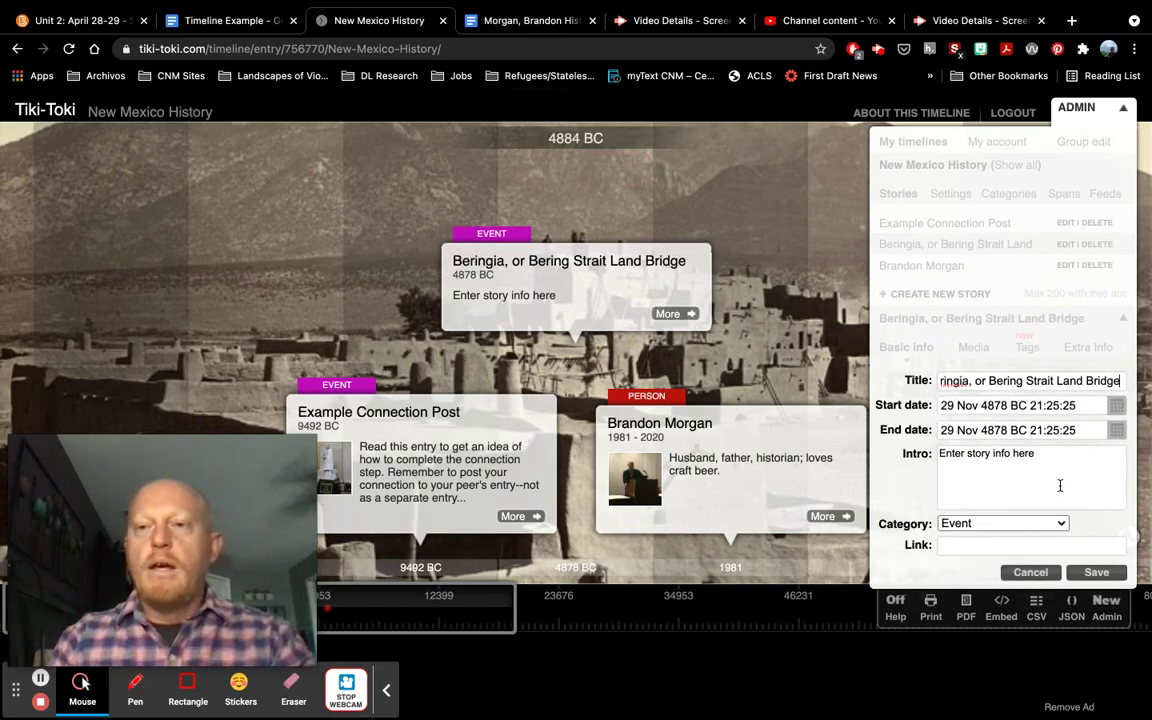
Check the date range in the Timeline Example document and set the story's start date to 01 Jan 11000 BC.
mouse_move(676, 267)
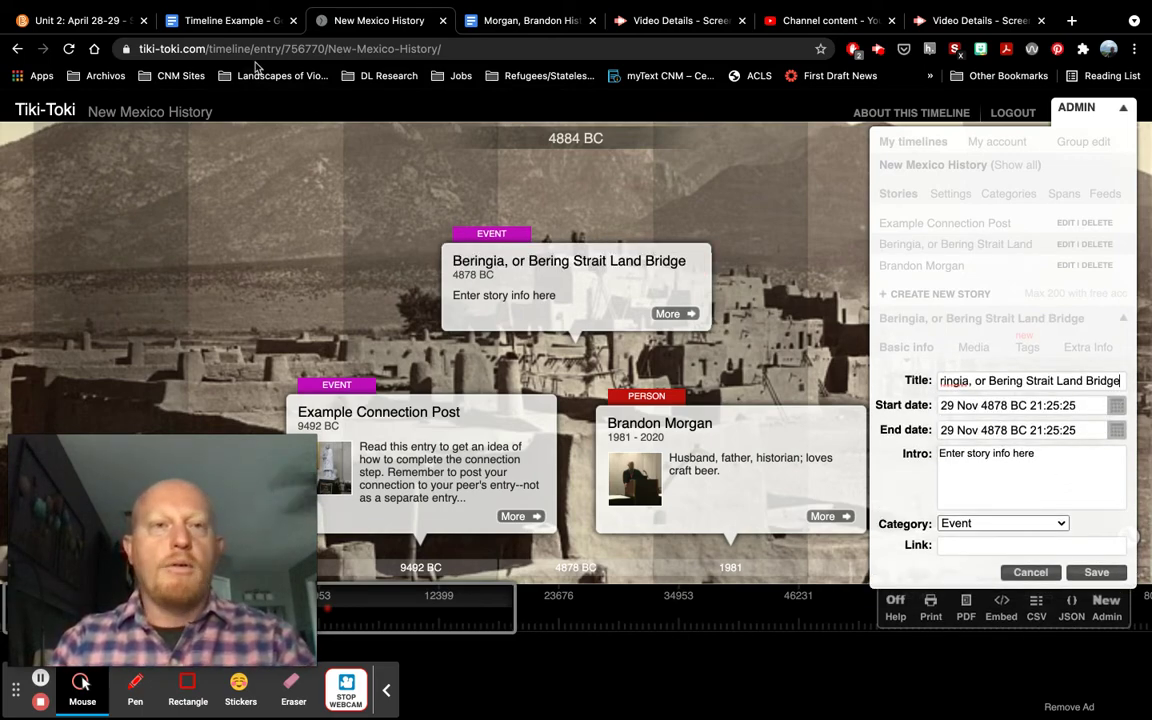
left_click(223, 21)
scroll(532, 365, "down", 1)
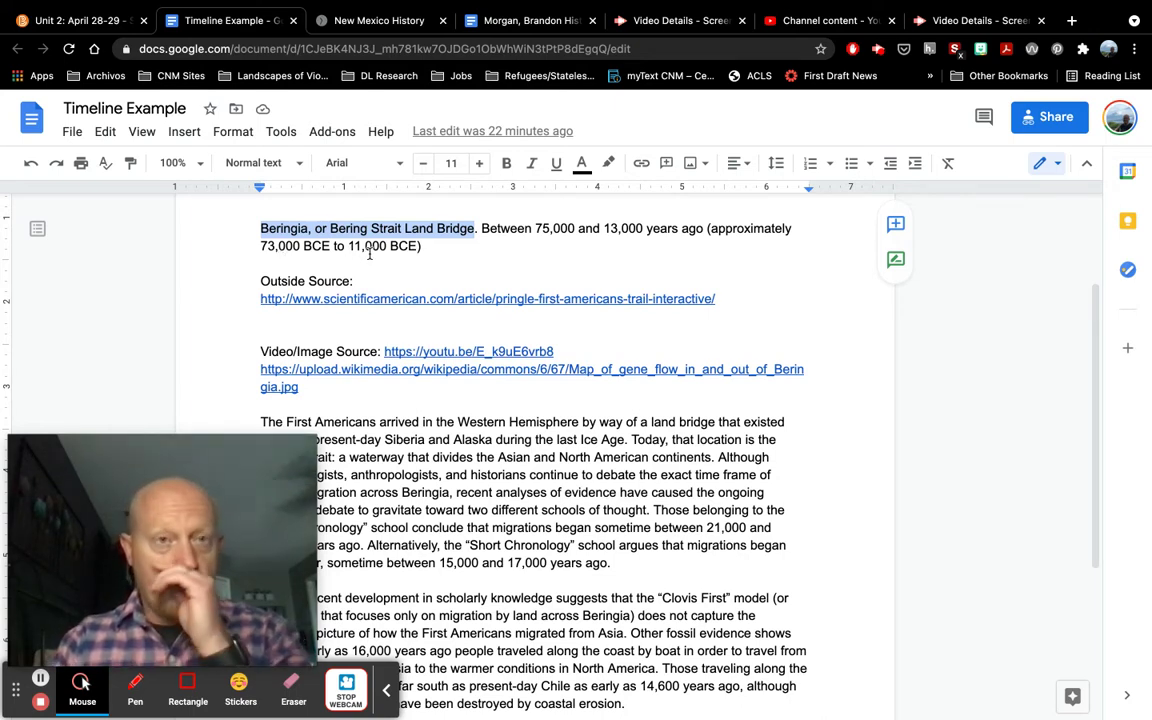
left_click(340, 22)
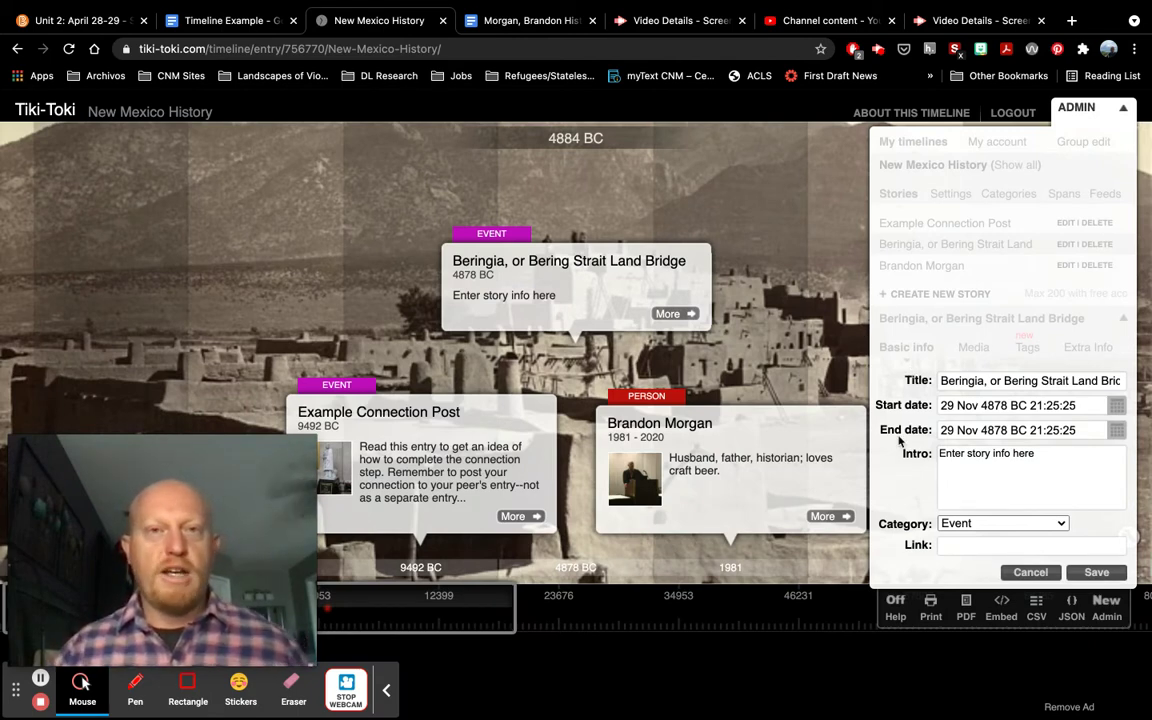
left_click(1117, 406)
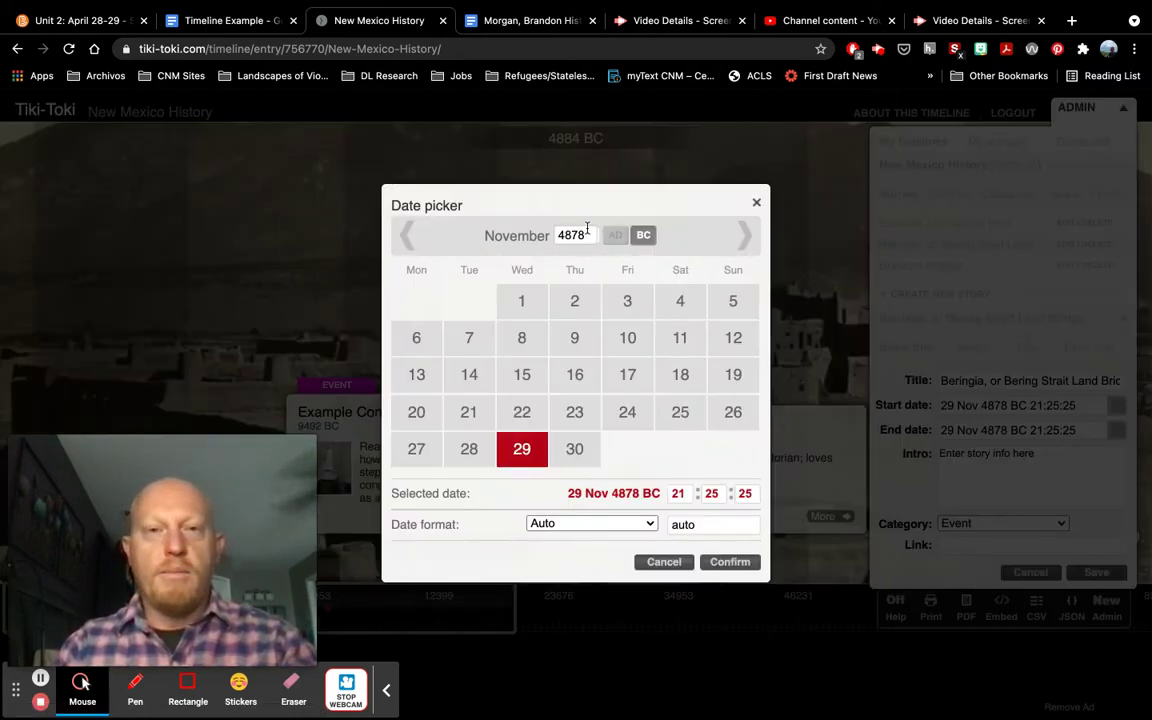
key("BackSpace")
key("BackSpace")
key("BackSpace")
key("BackSpace")
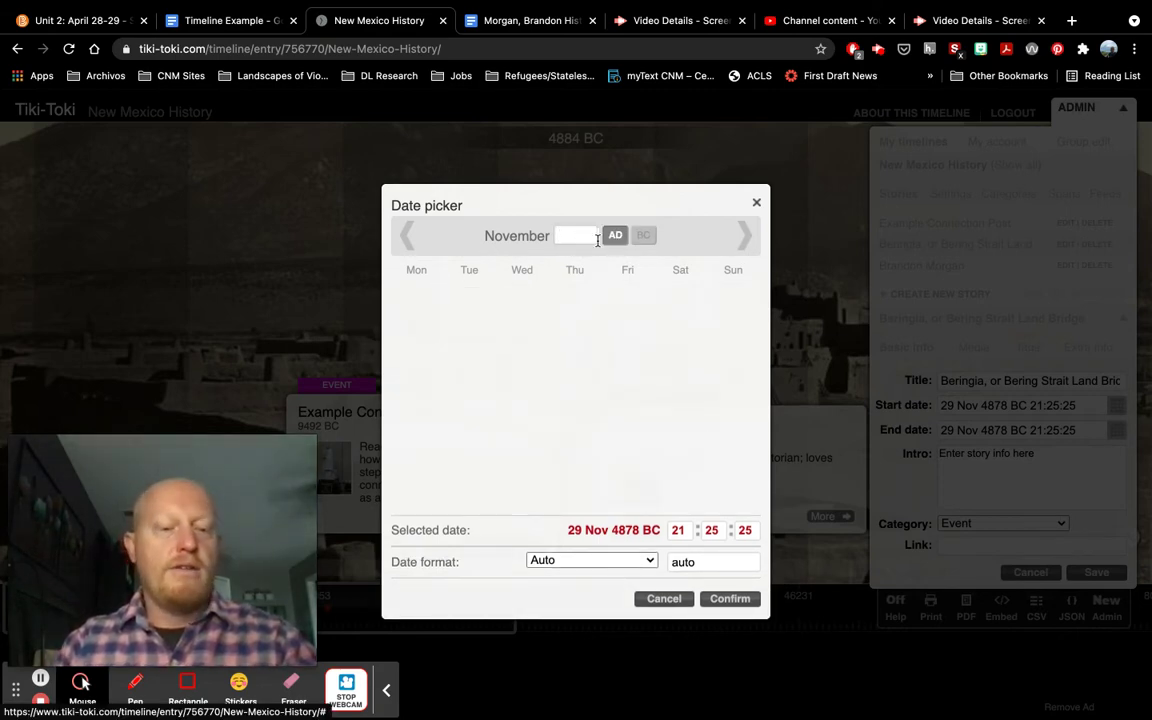
type("11000")
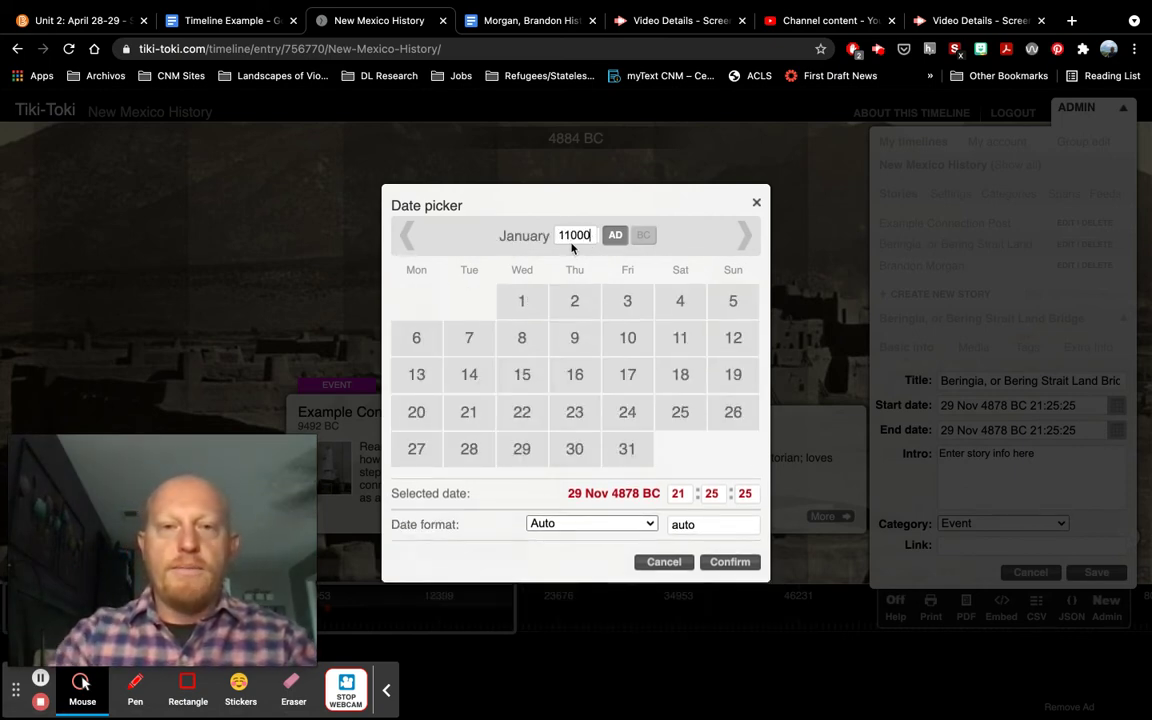
left_click(643, 236)
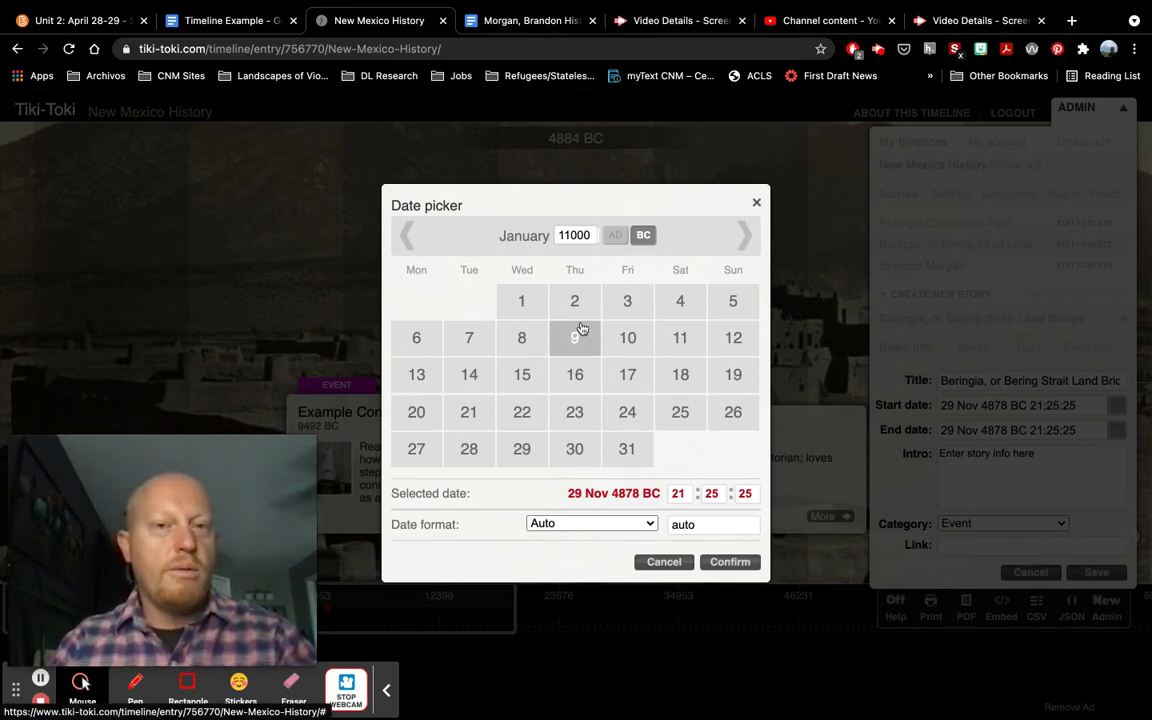
left_click(522, 303)
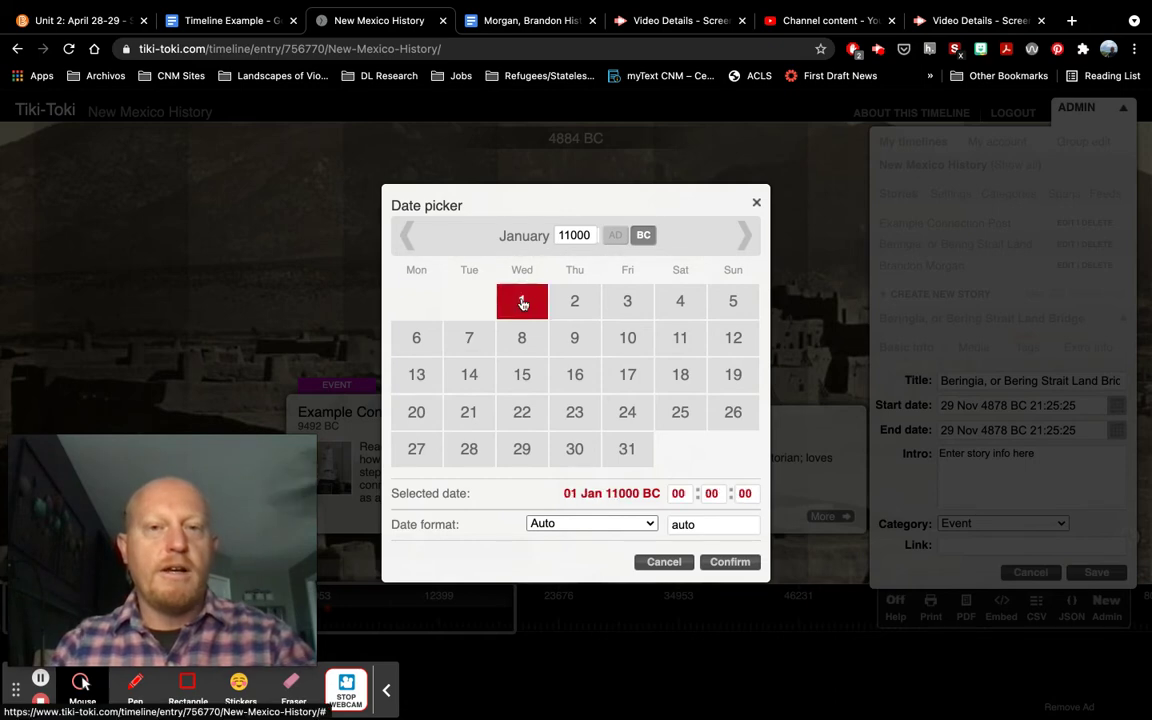
left_click(740, 563)
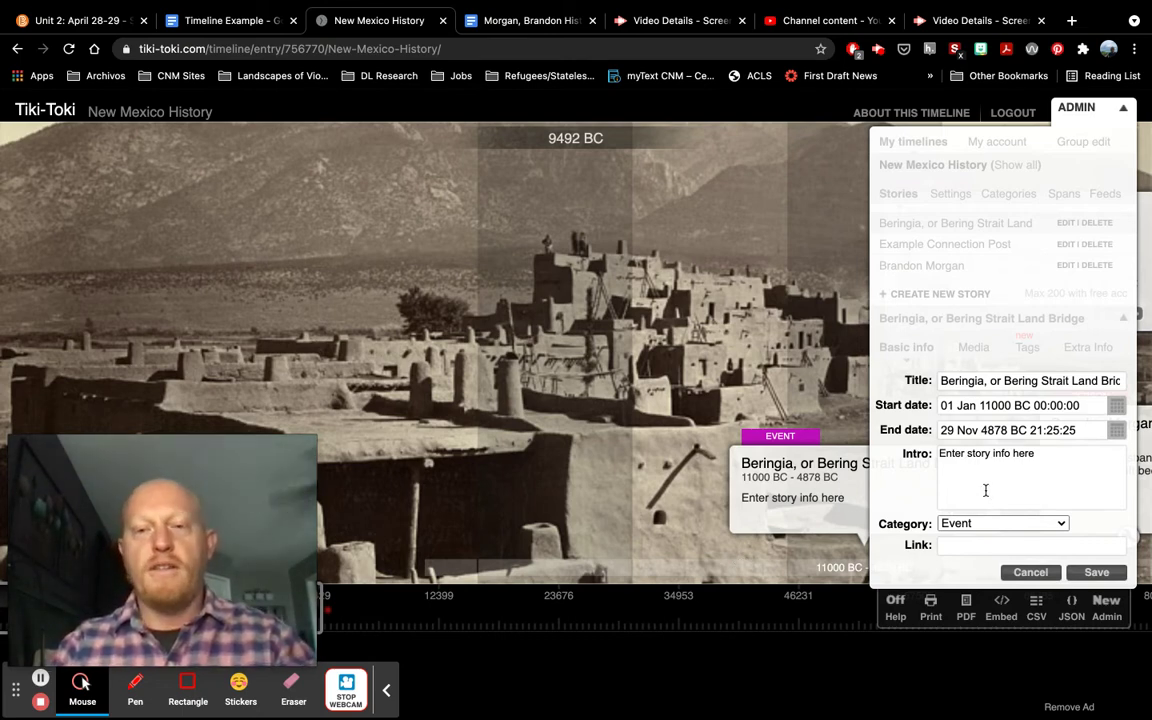
scroll(731, 455, "right", 2)
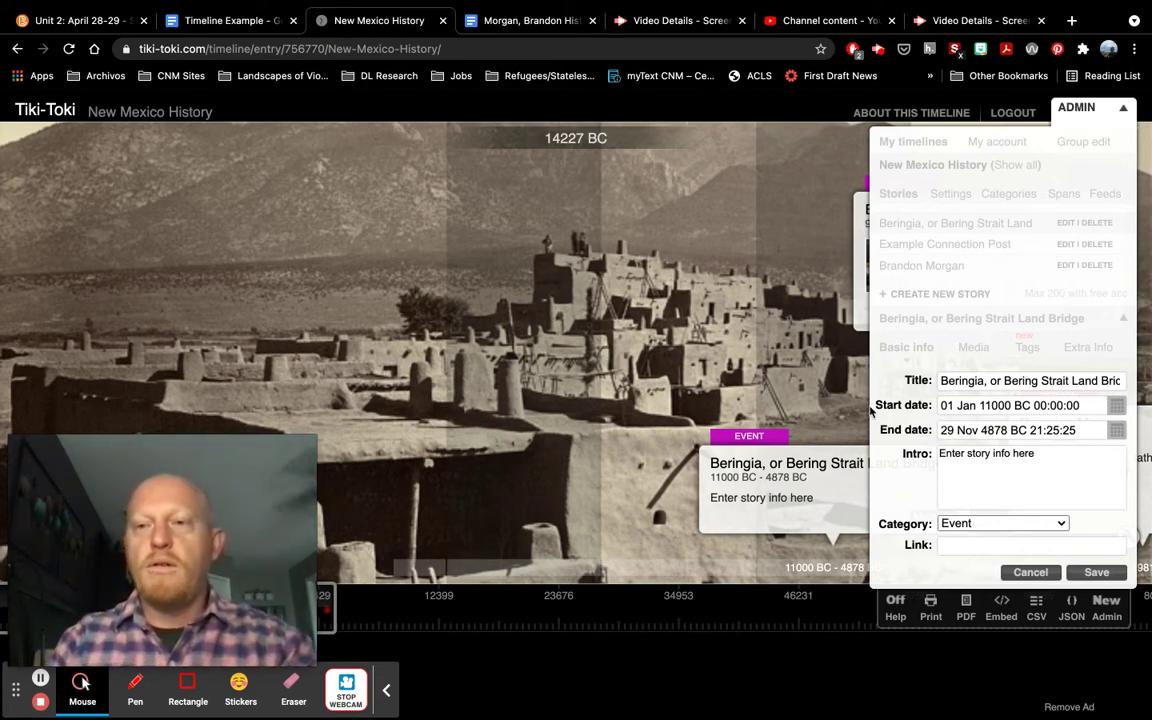
left_click(1020, 405)
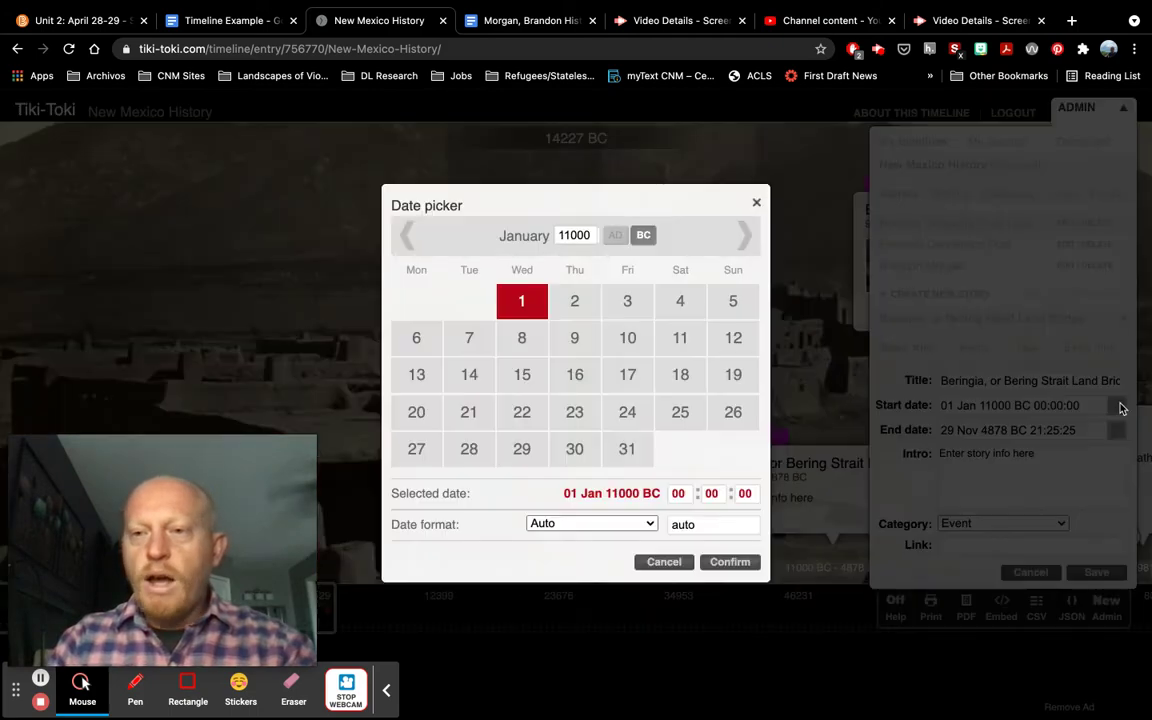
left_click(756, 202)
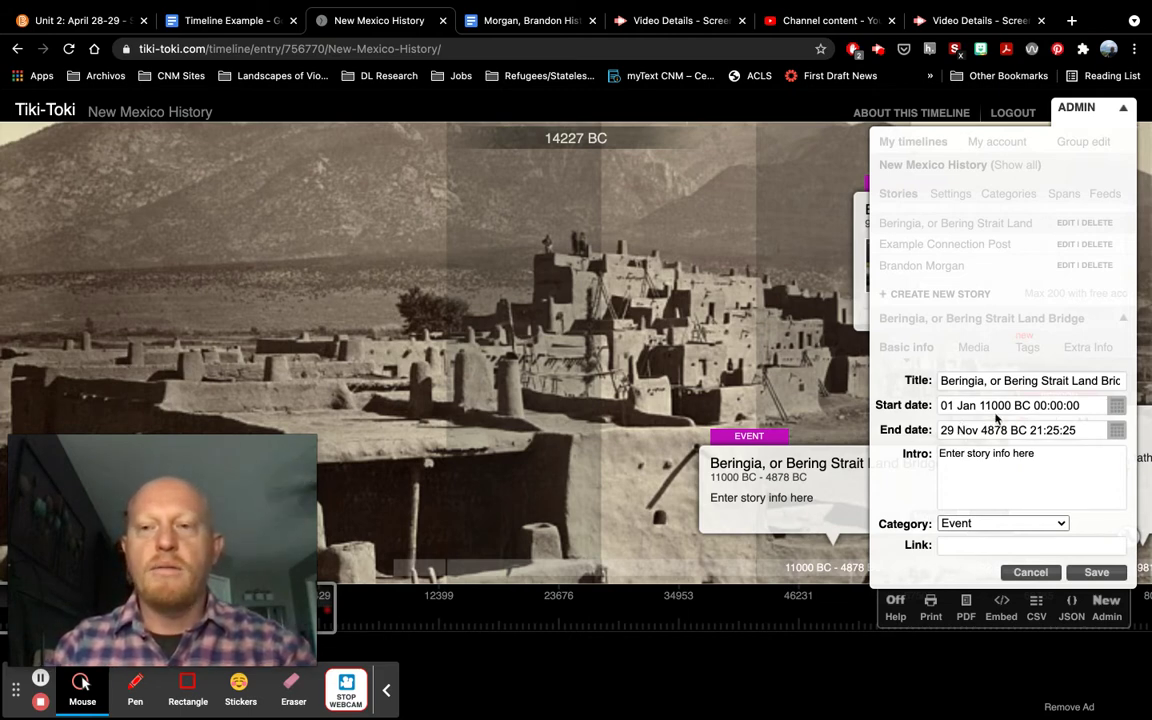
Change the day, month and year of the story's end date to 01 Jan 11000 BC and save the story.
double_click(948, 430)
type("01")
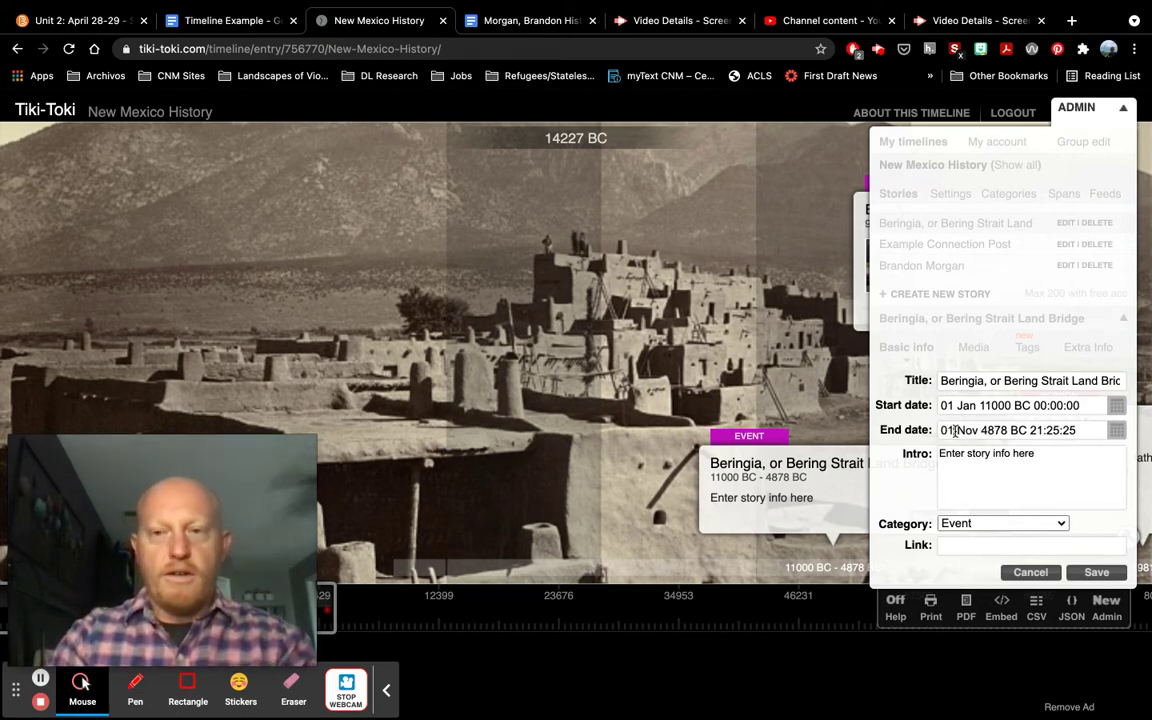
left_click(983, 431)
key("BackSpace")
key("BackSpace")
key("BackSpace")
key("BackSpace")
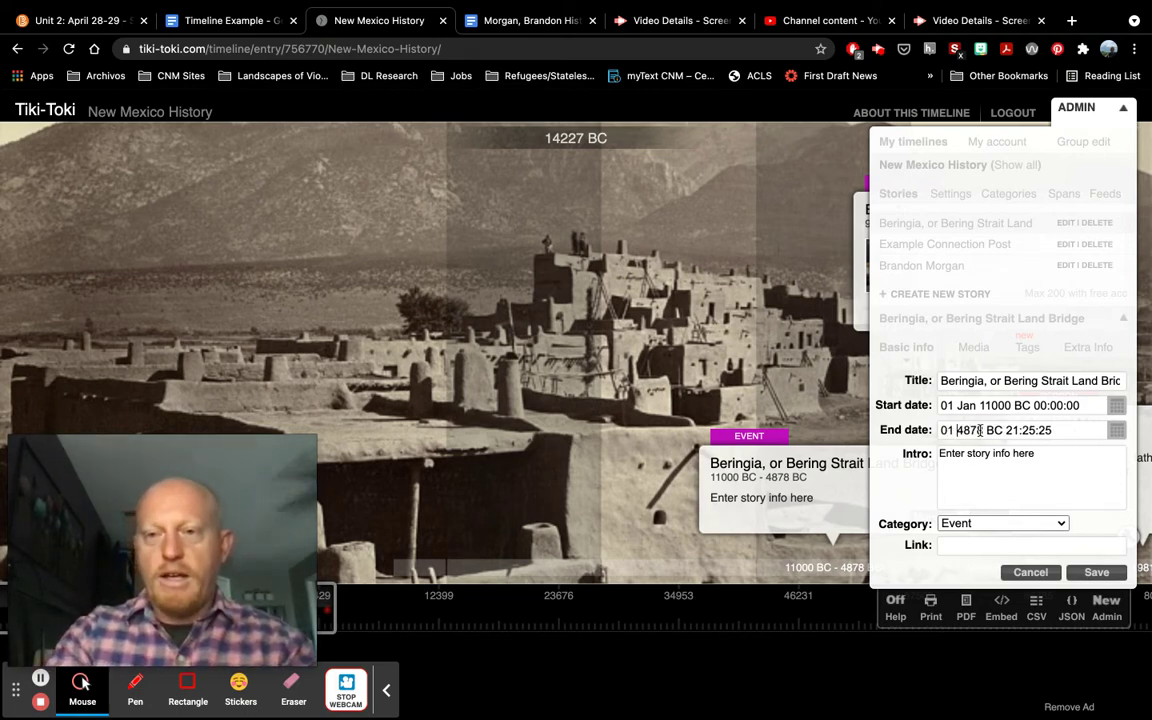
type("Jan")
left_click(1003, 431)
key("BackSpace")
key("BackSpace")
key("BackSpace")
key("BackSpace")
type("11")
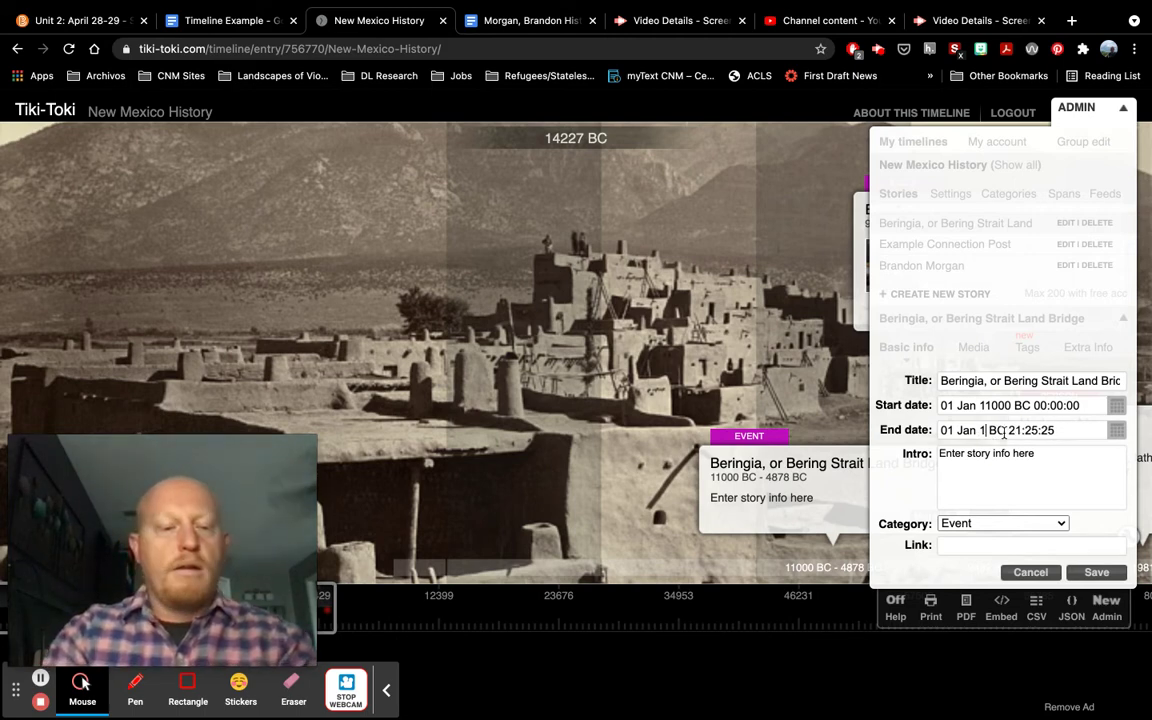
type("000")
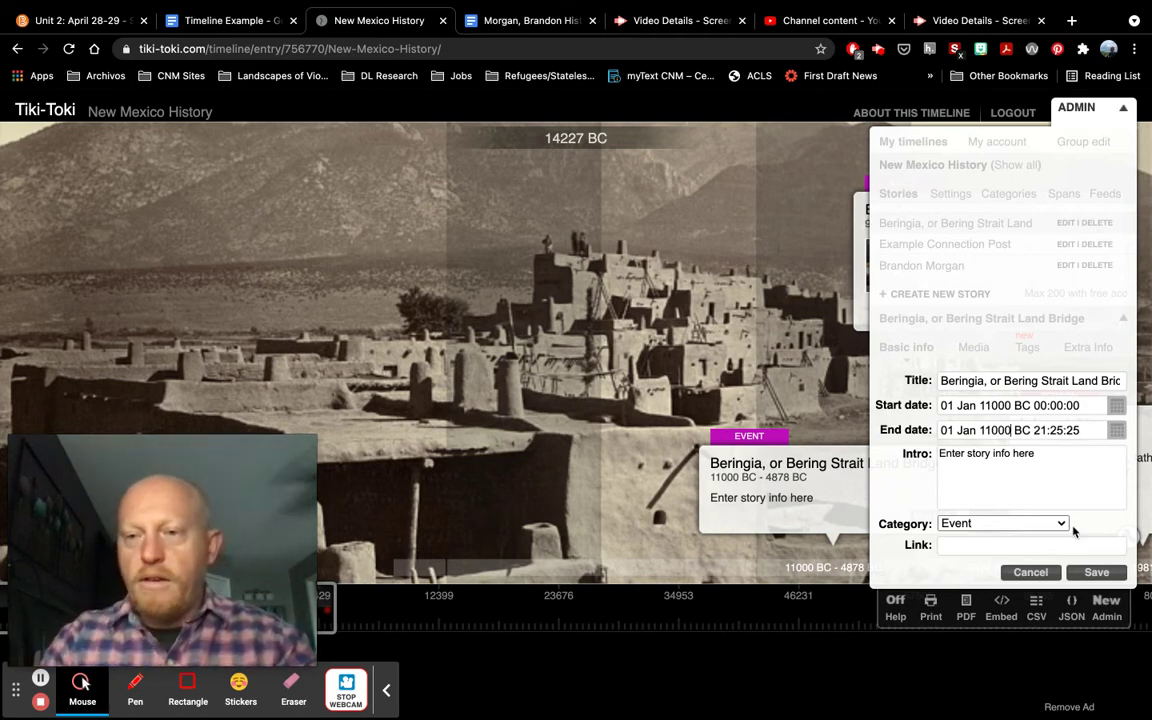
left_click(1097, 573)
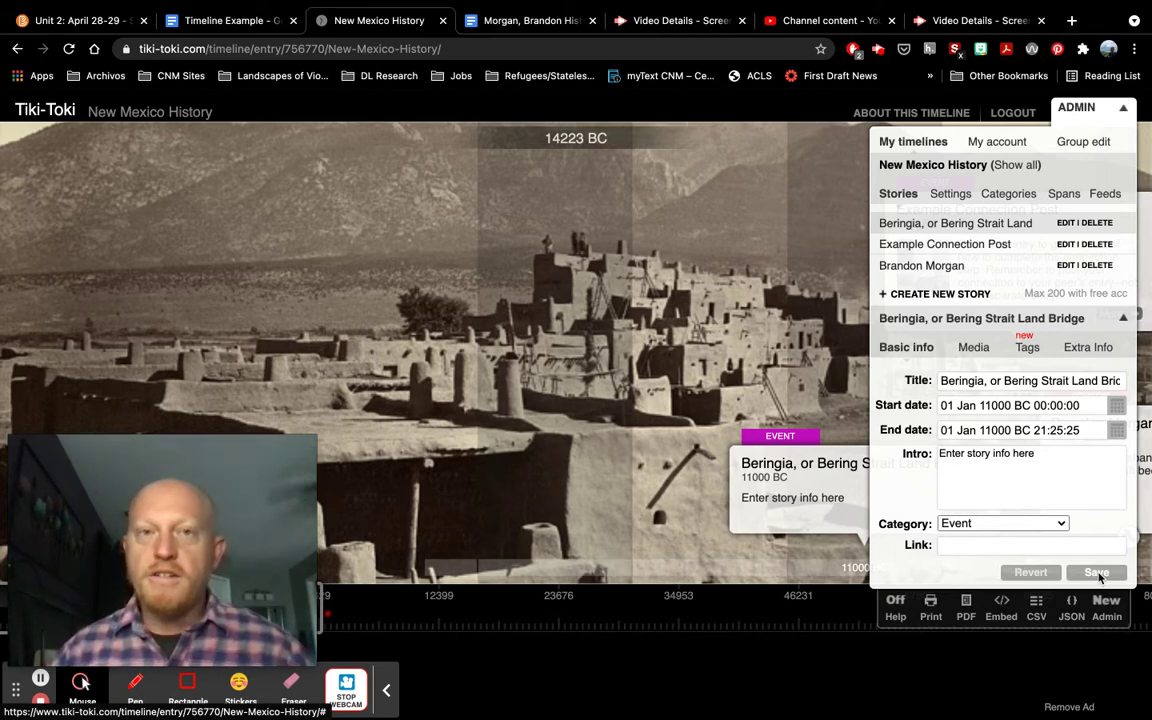
Replace the story's intro with "by" and the author's full name, and set its category to Place.
left_click_drag(1030, 455, 930, 455)
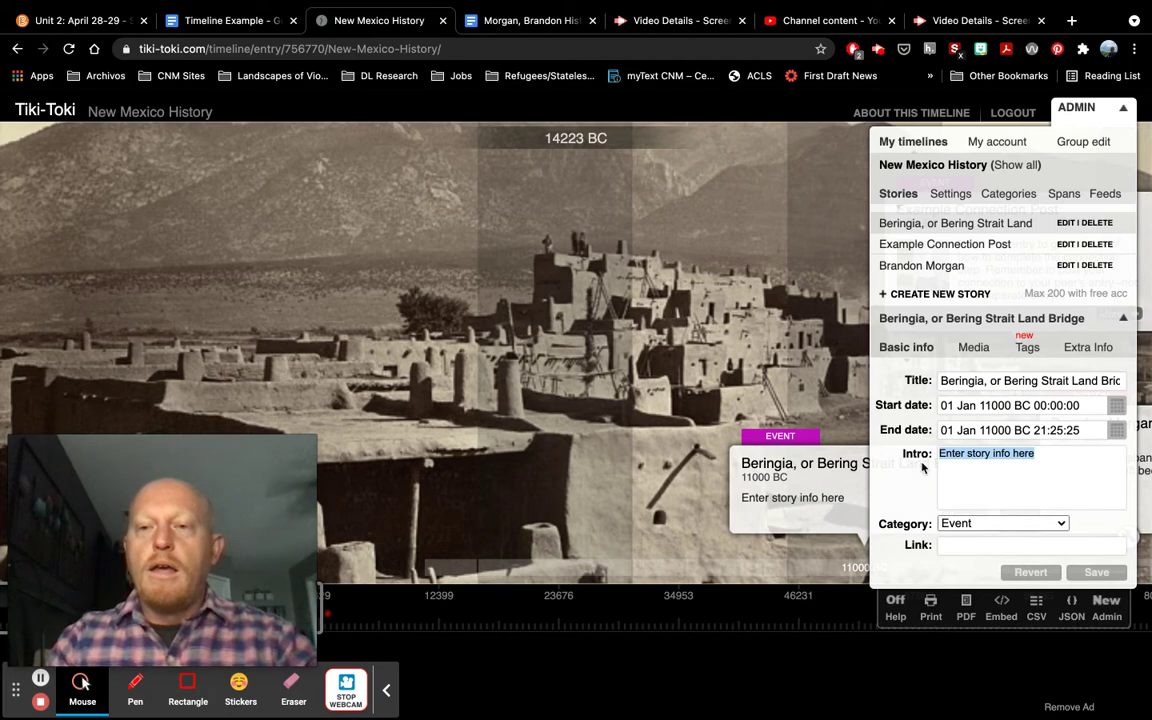
type("by")
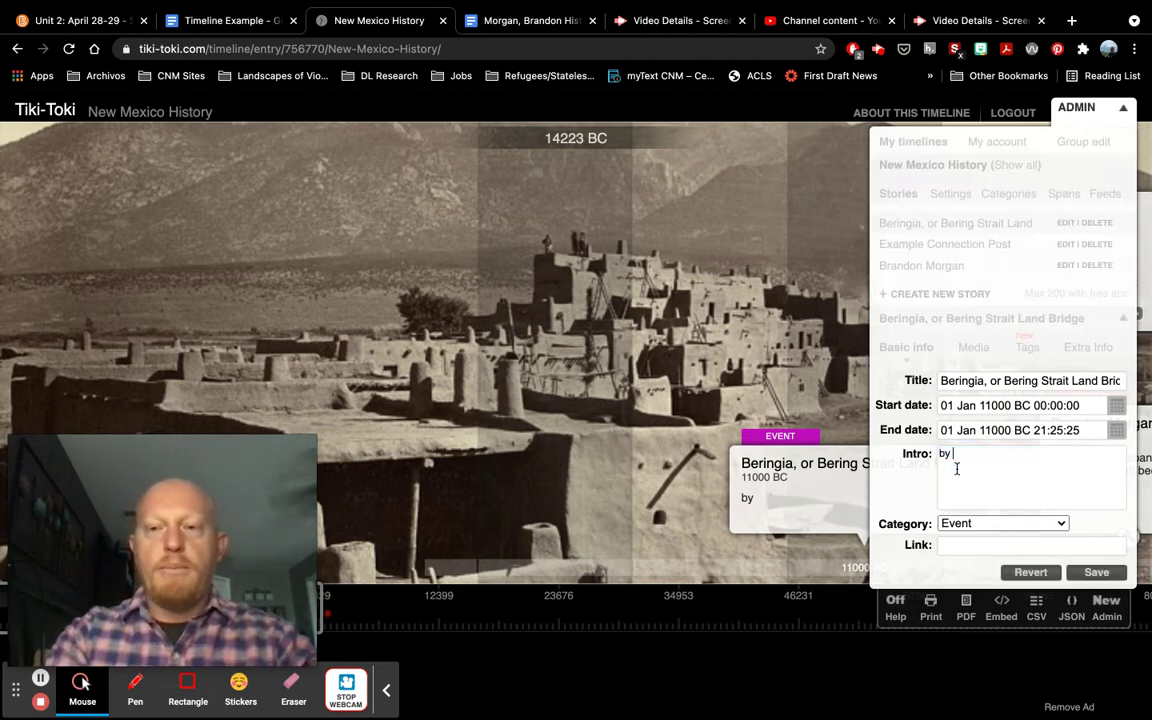
type(" Brandon Morgan")
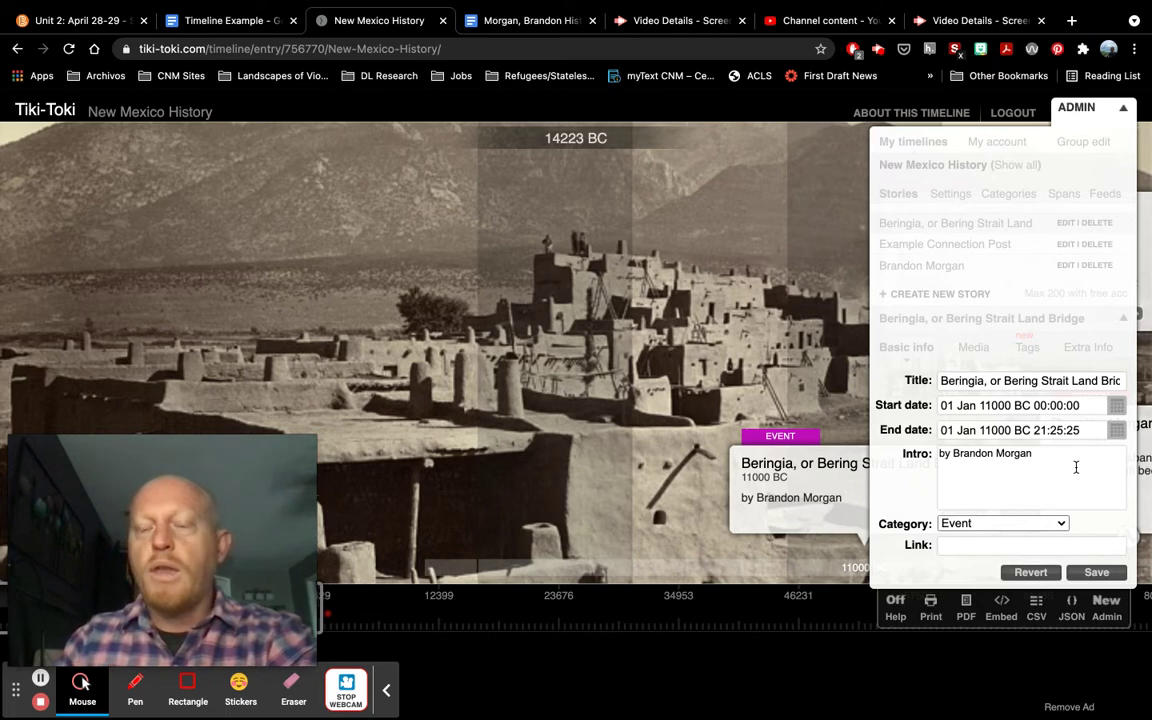
left_click(986, 530)
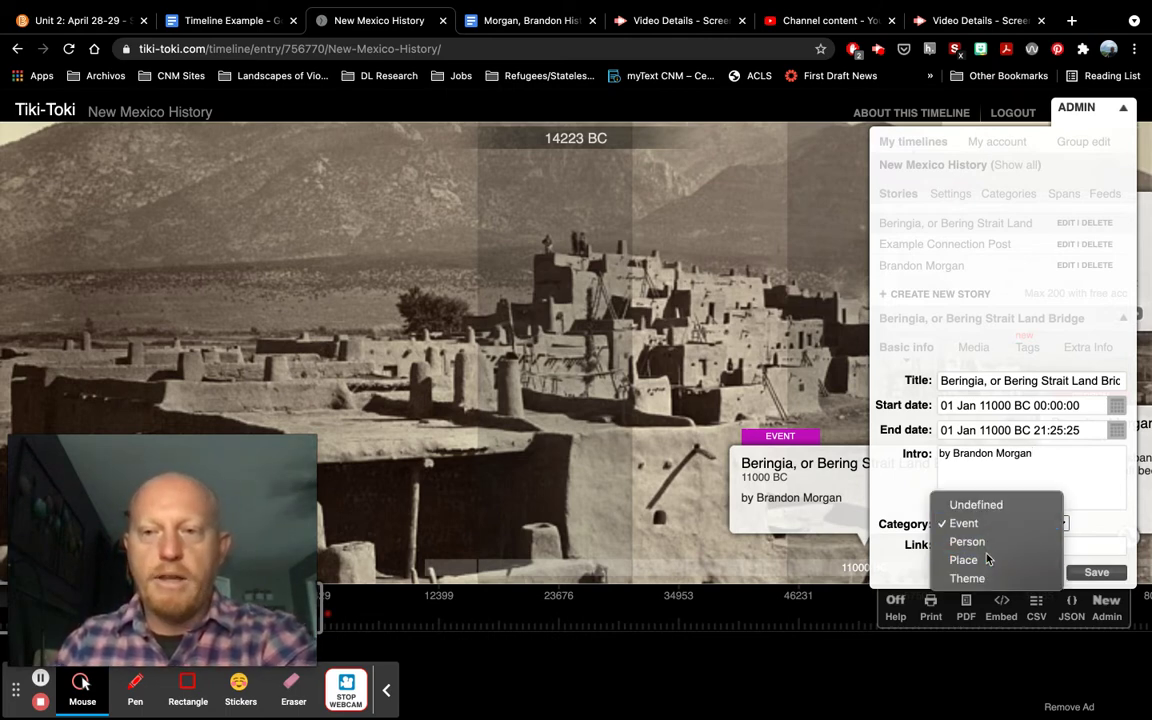
left_click(987, 560)
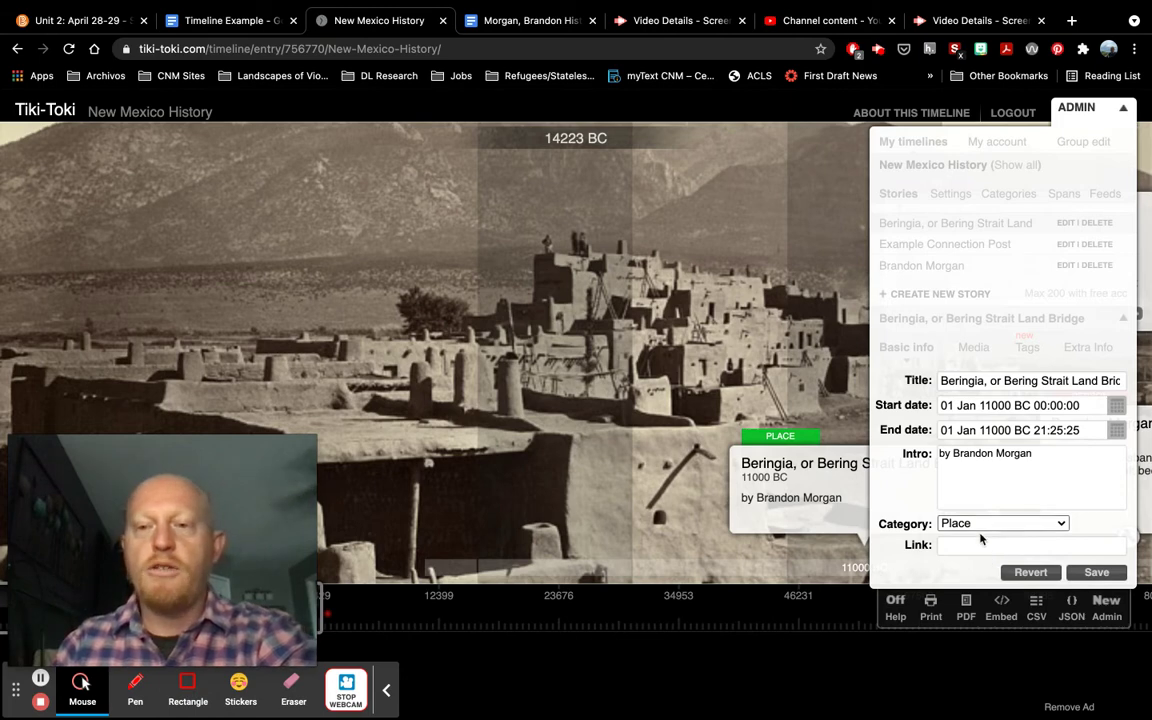
Copy the scientificamerican.com outside source URL from the Timeline Example document into the Beringia story's link and save the story.
left_click(963, 547)
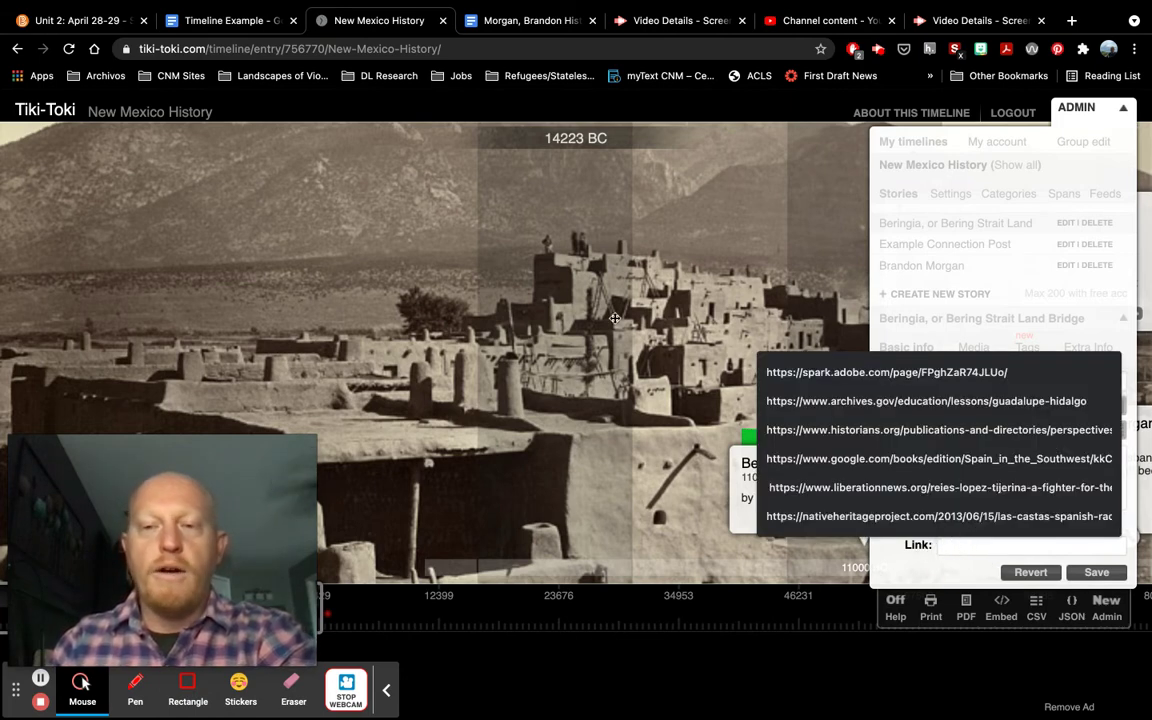
left_click(257, 24)
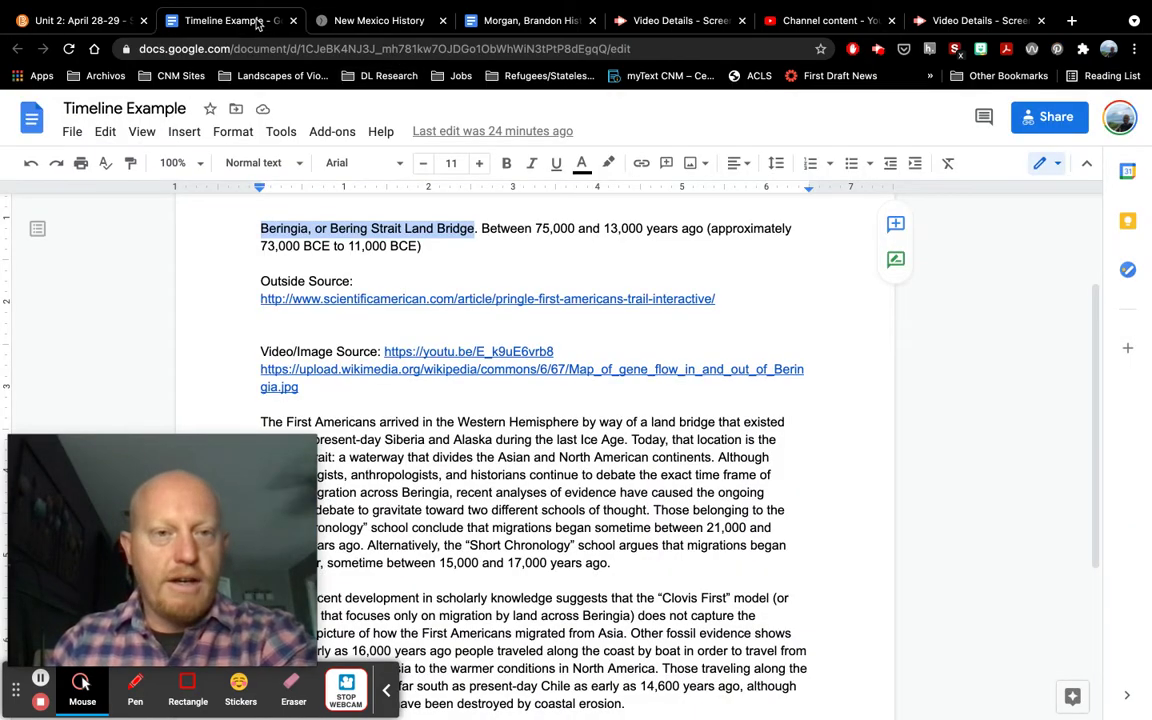
scroll(188, 253, "down", 2)
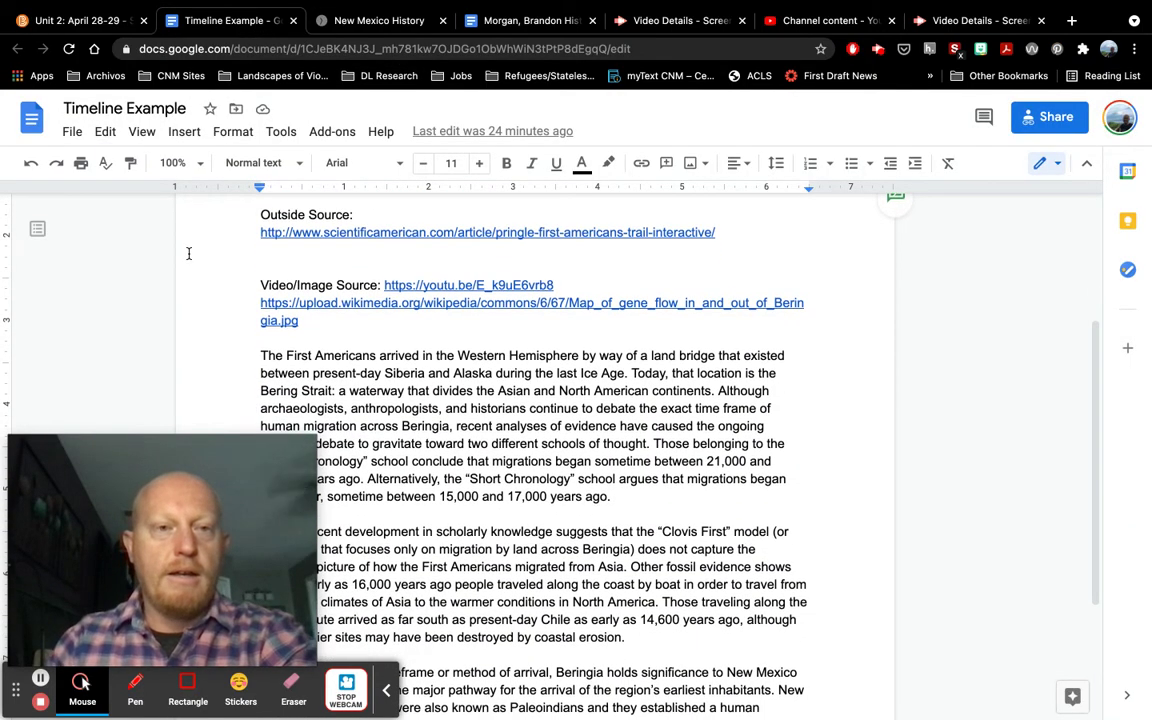
left_click(261, 232)
left_click_drag(507, 236, 716, 232)
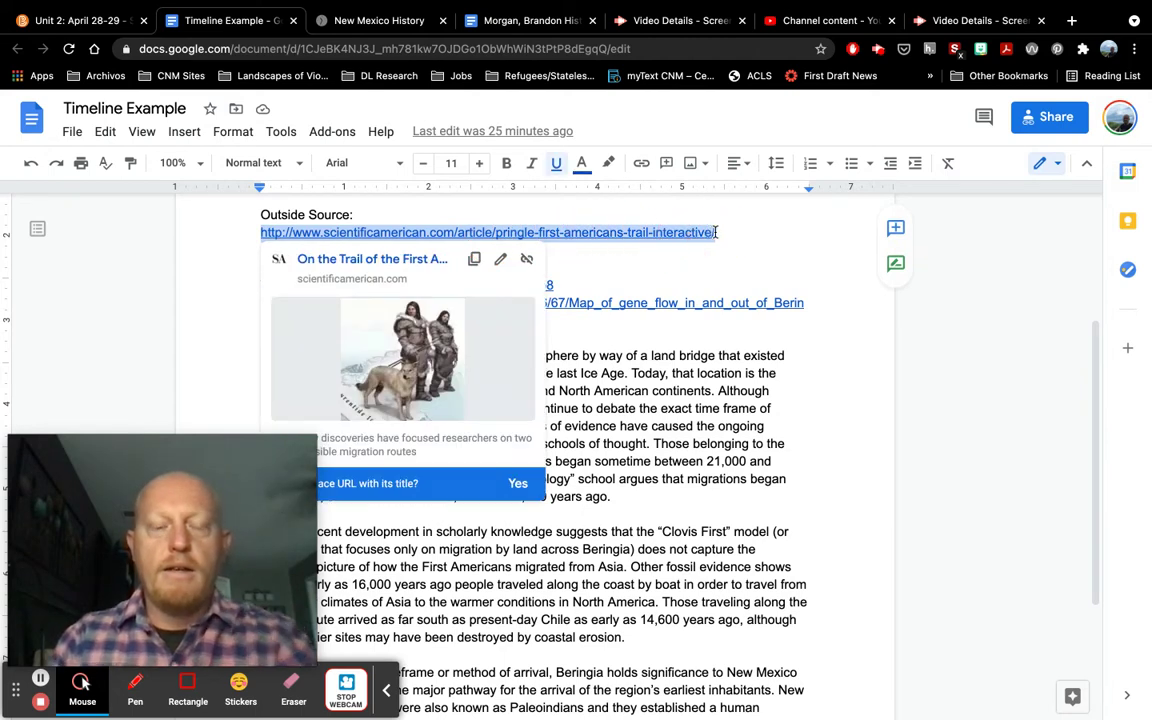
left_click(380, 20)
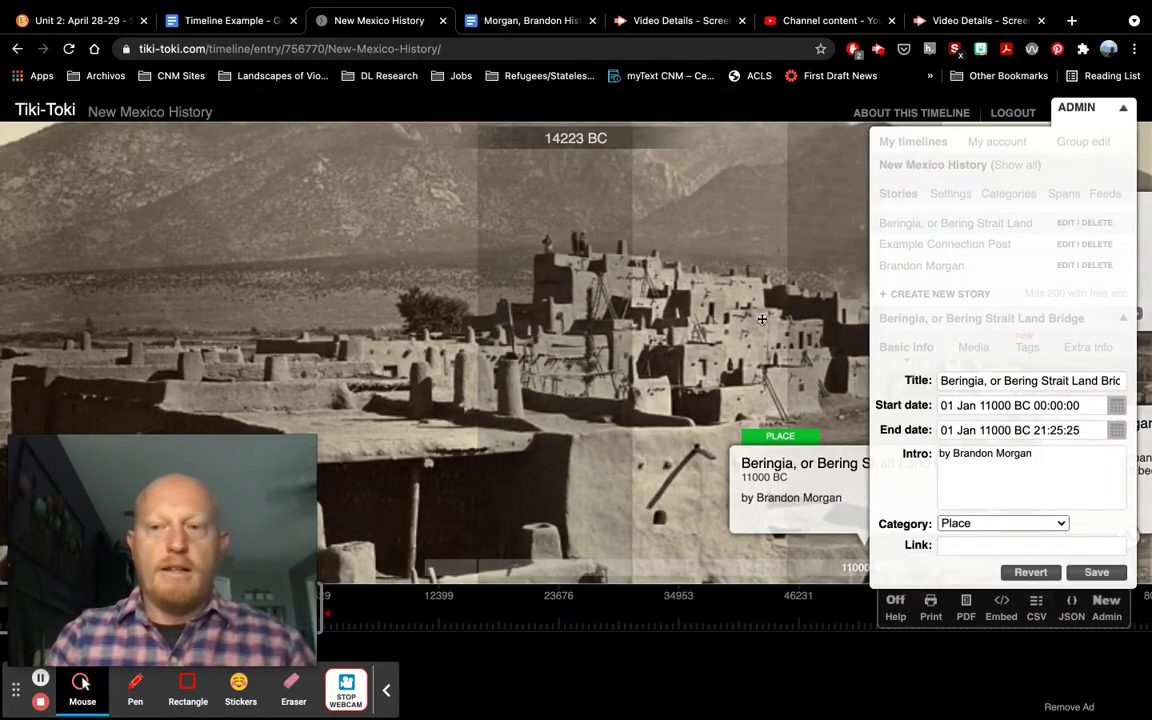
key("ctrl+v")
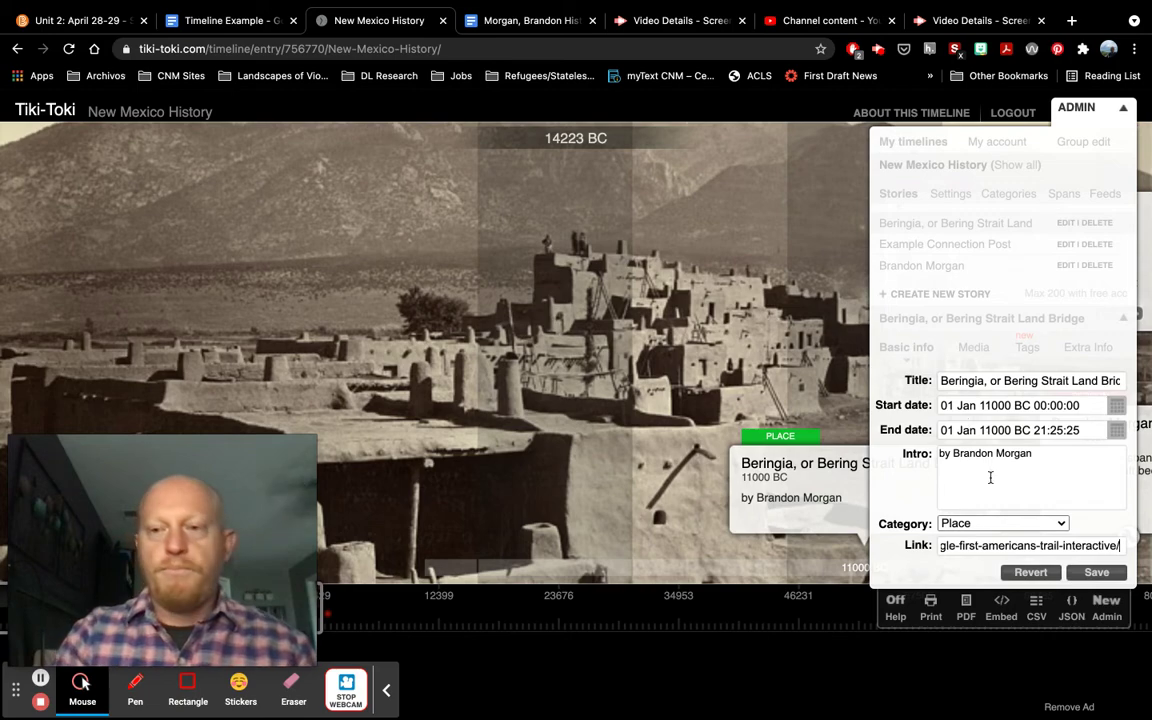
left_click(1097, 572)
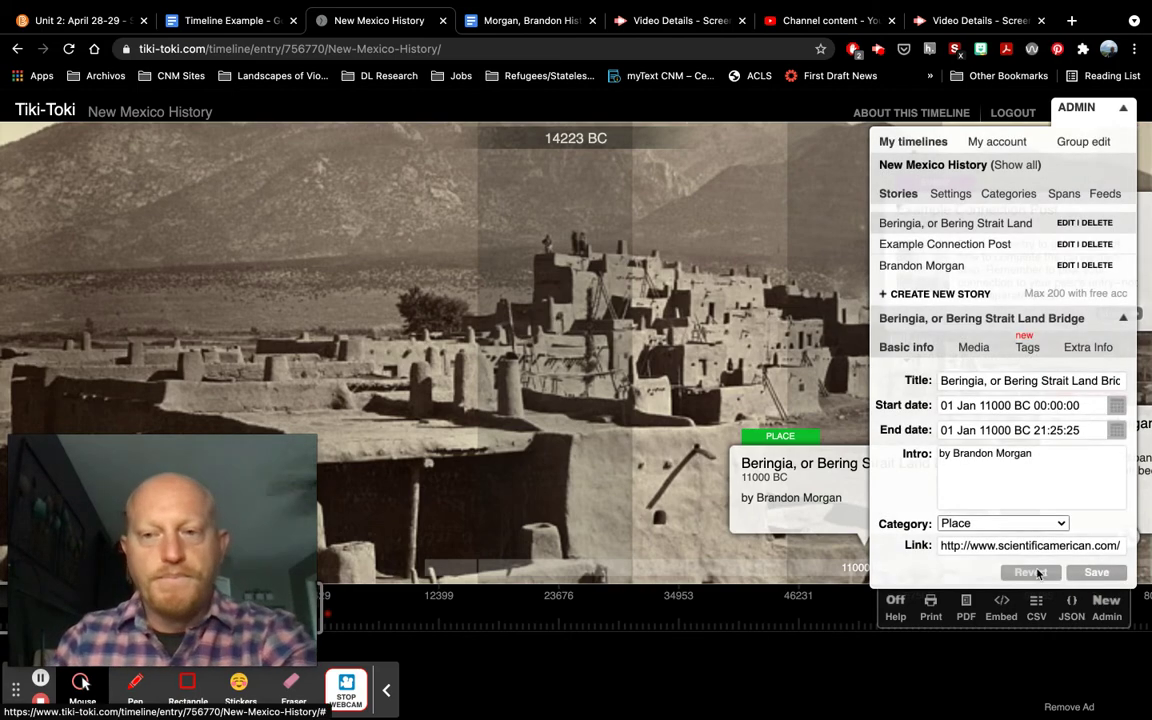
left_click_drag(785, 479, 582, 449)
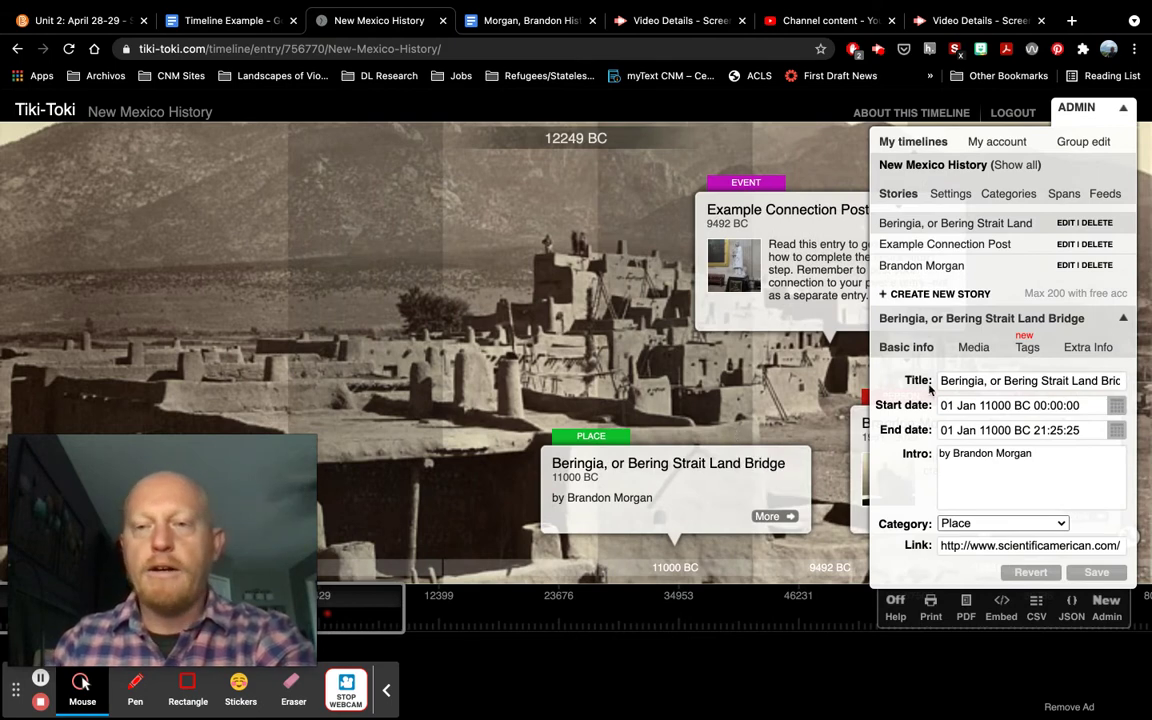
left_click(975, 353)
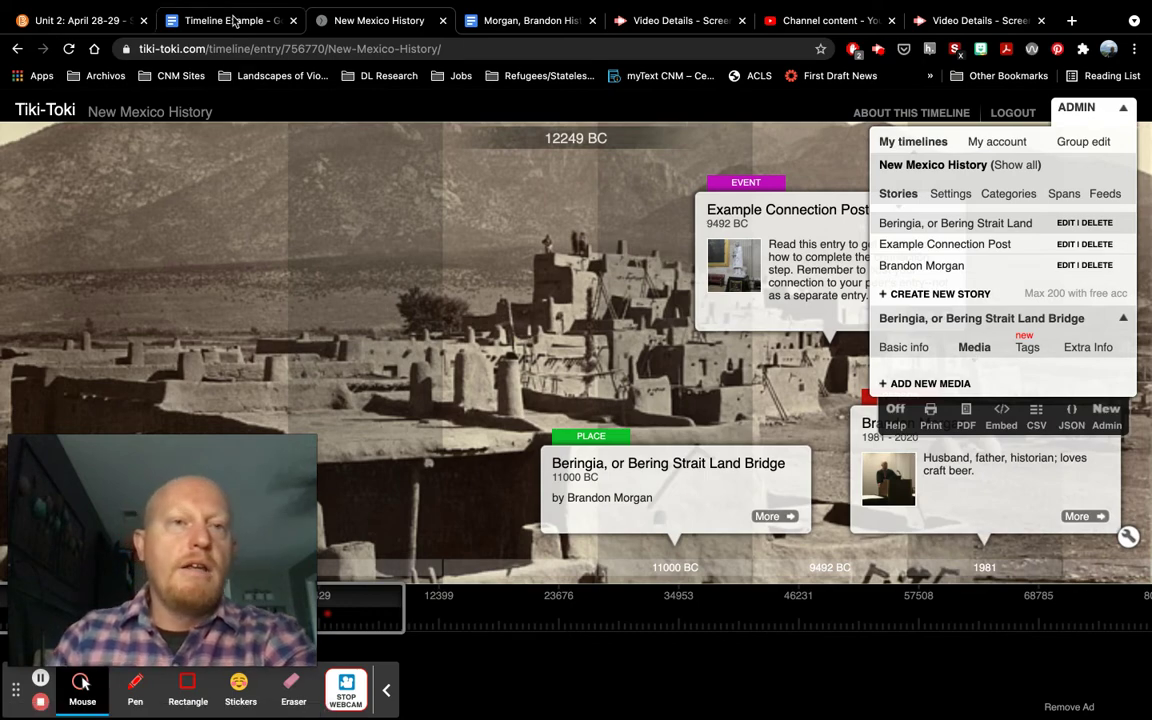
left_click(230, 20)
scroll(390, 300, "down", 1)
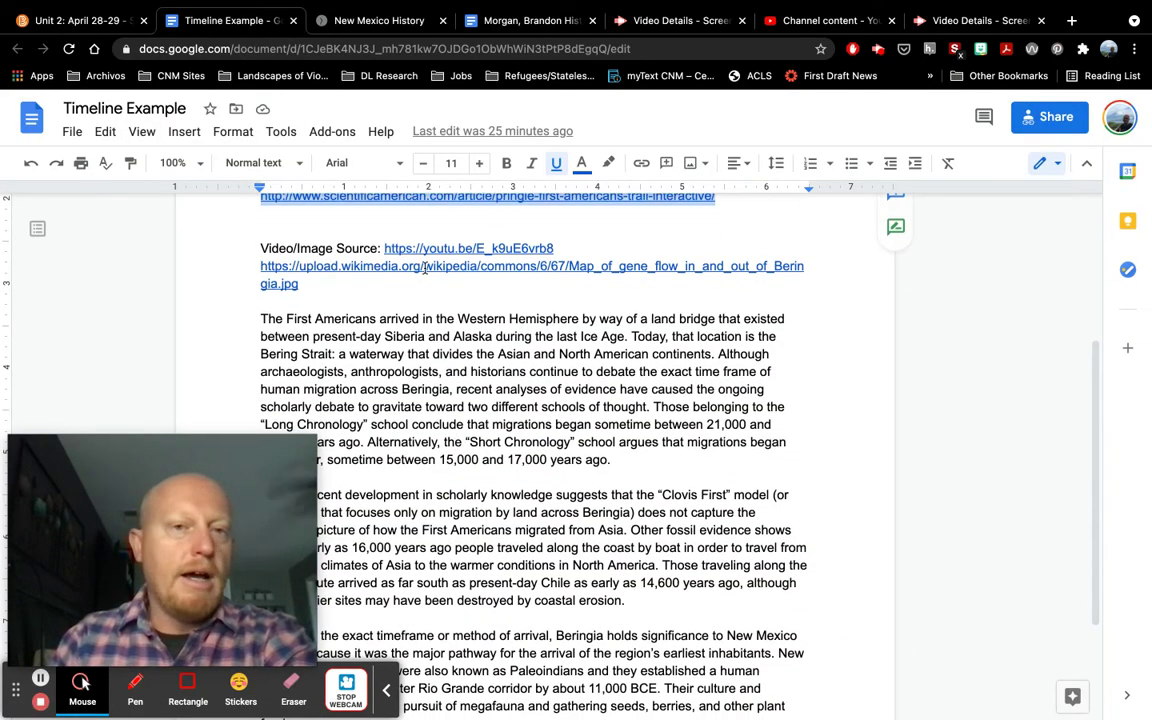
left_click_drag(385, 248, 555, 248)
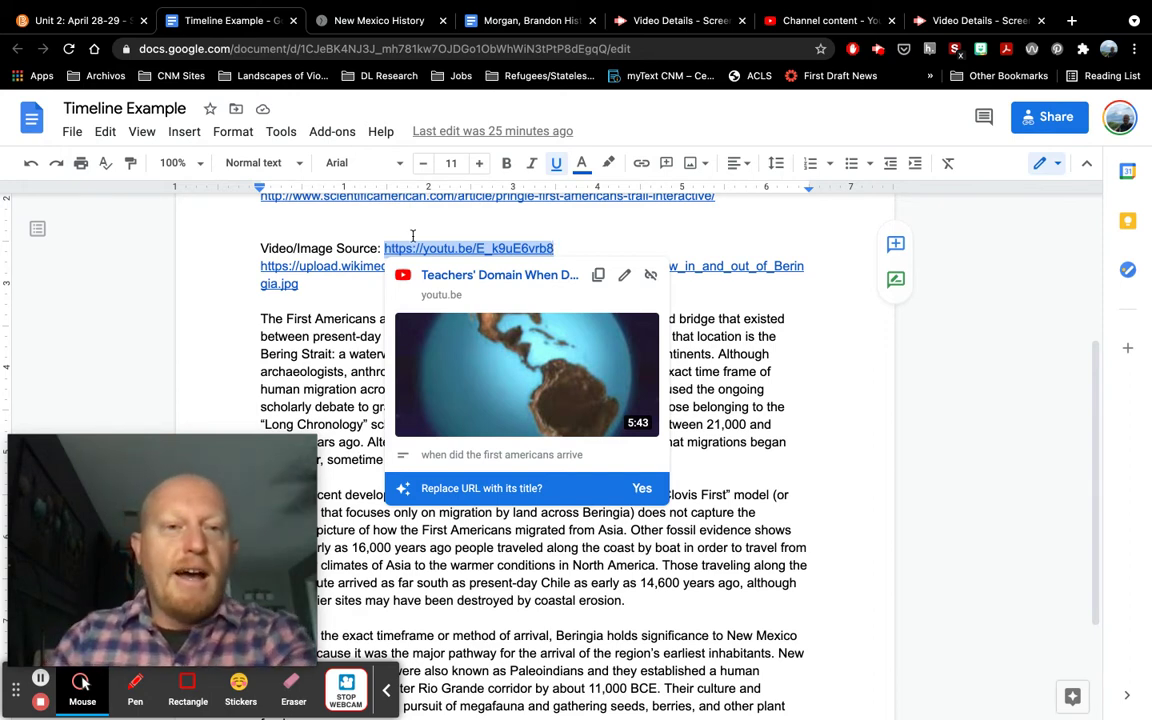
left_click(260, 268)
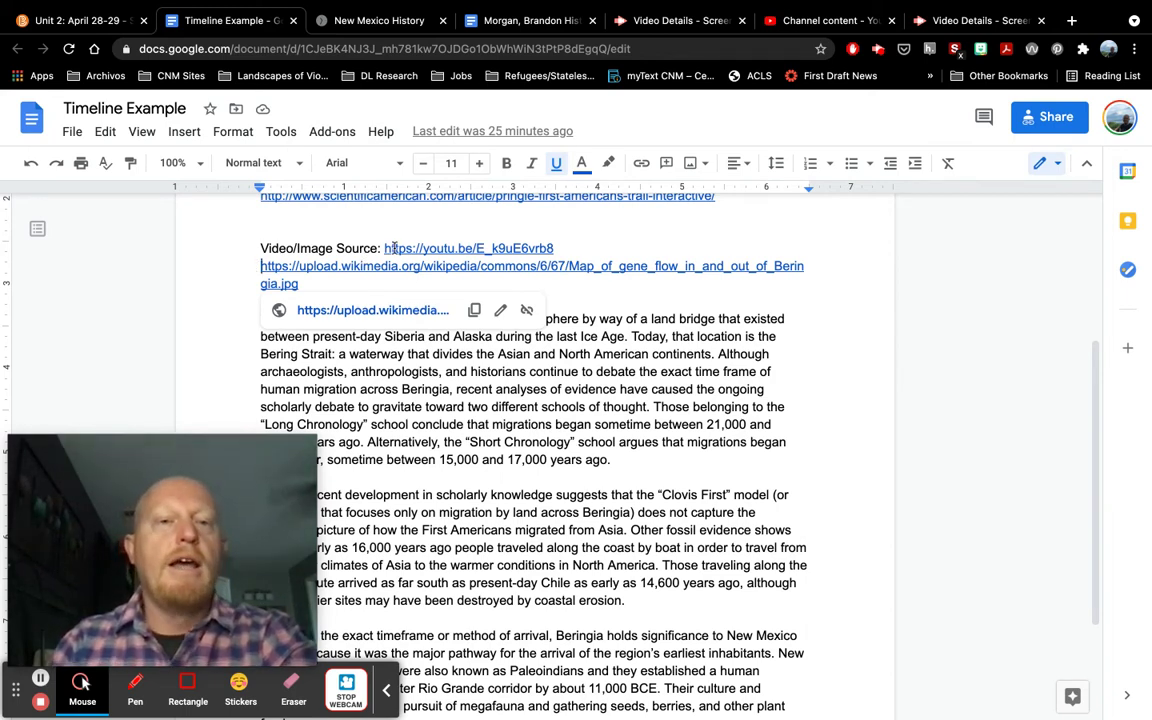
left_click_drag(386, 248, 545, 245)
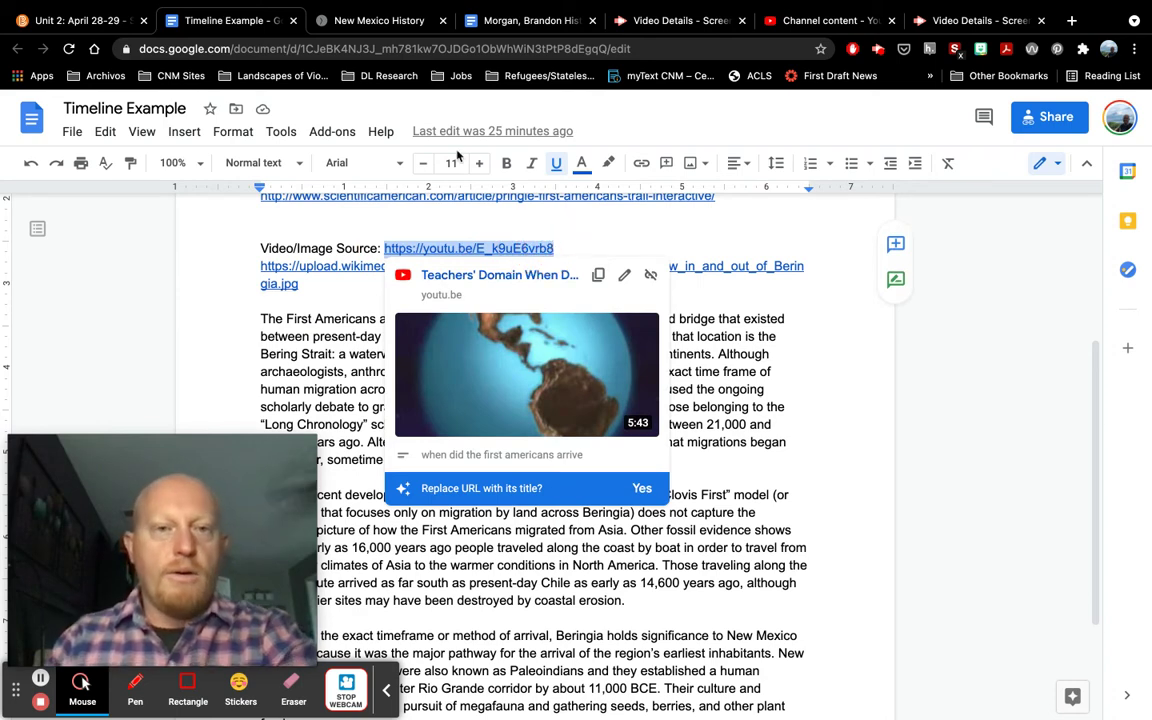
left_click(365, 20)
left_click(975, 346)
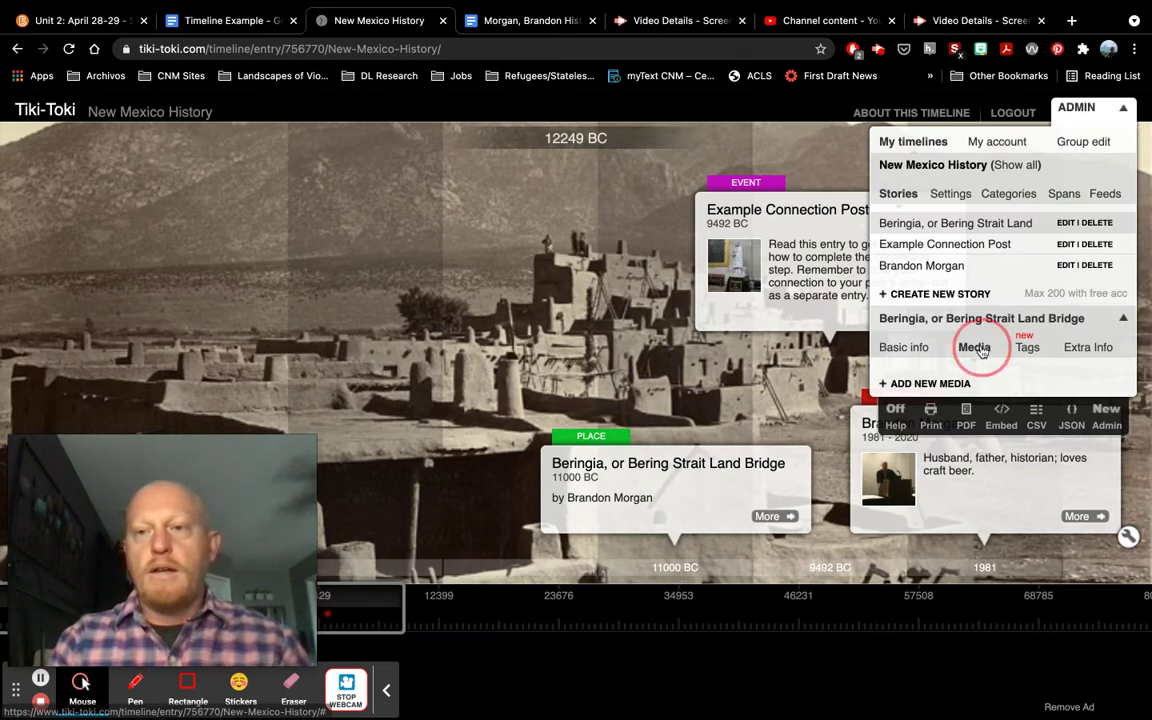
left_click(926, 385)
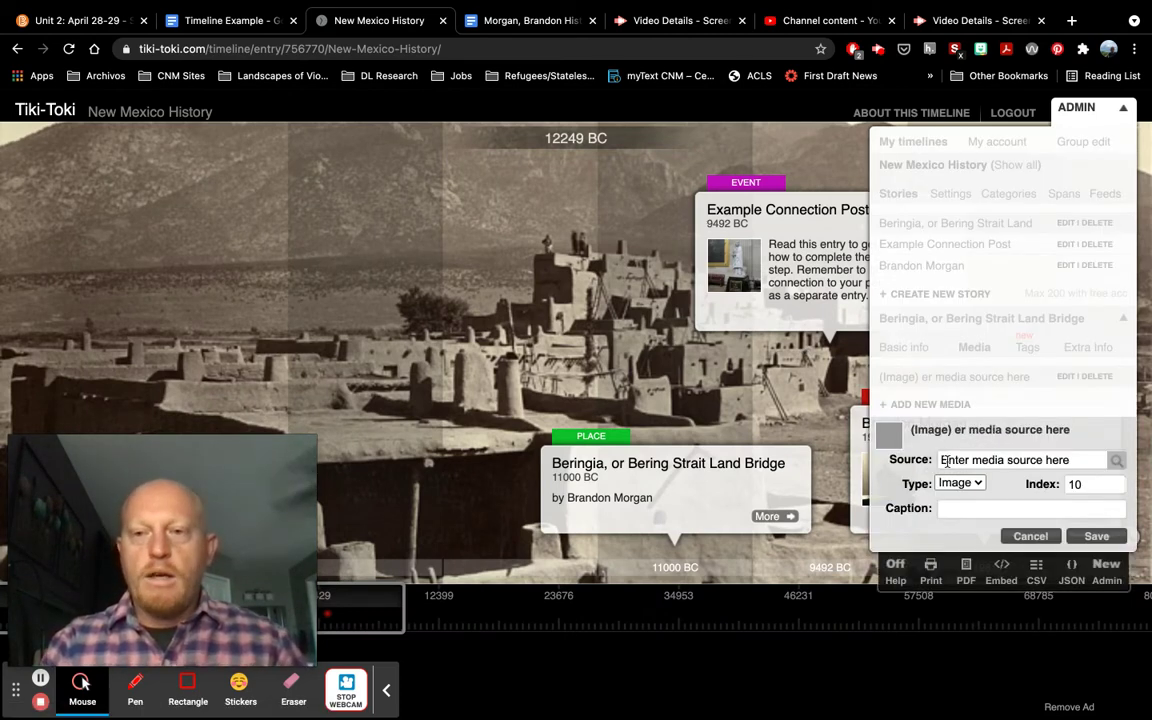
left_click(955, 459)
type("https://youtu.be/f_k9uE6vrb8")
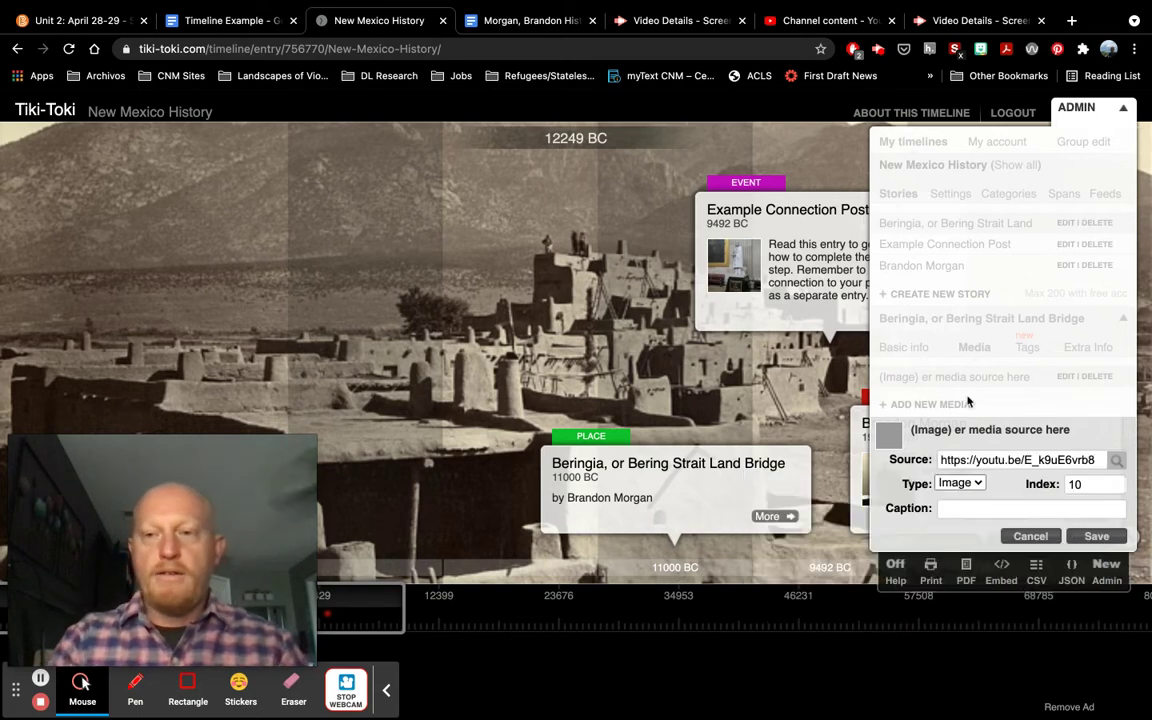
left_click(978, 484)
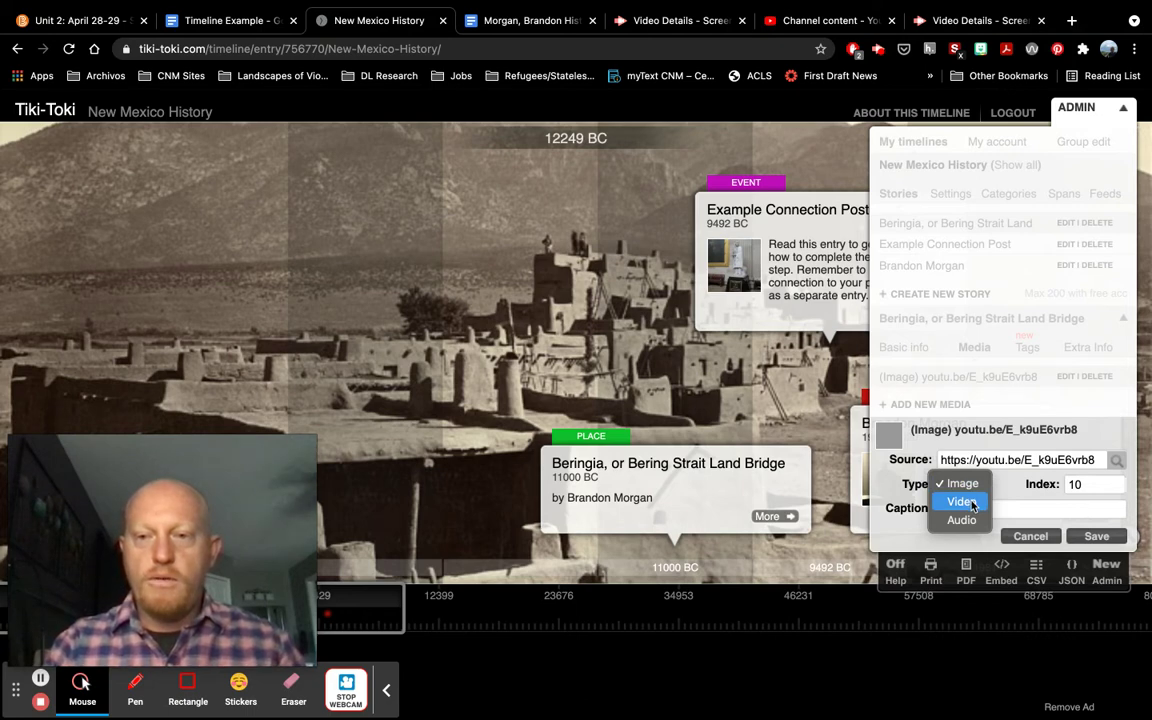
left_click(972, 503)
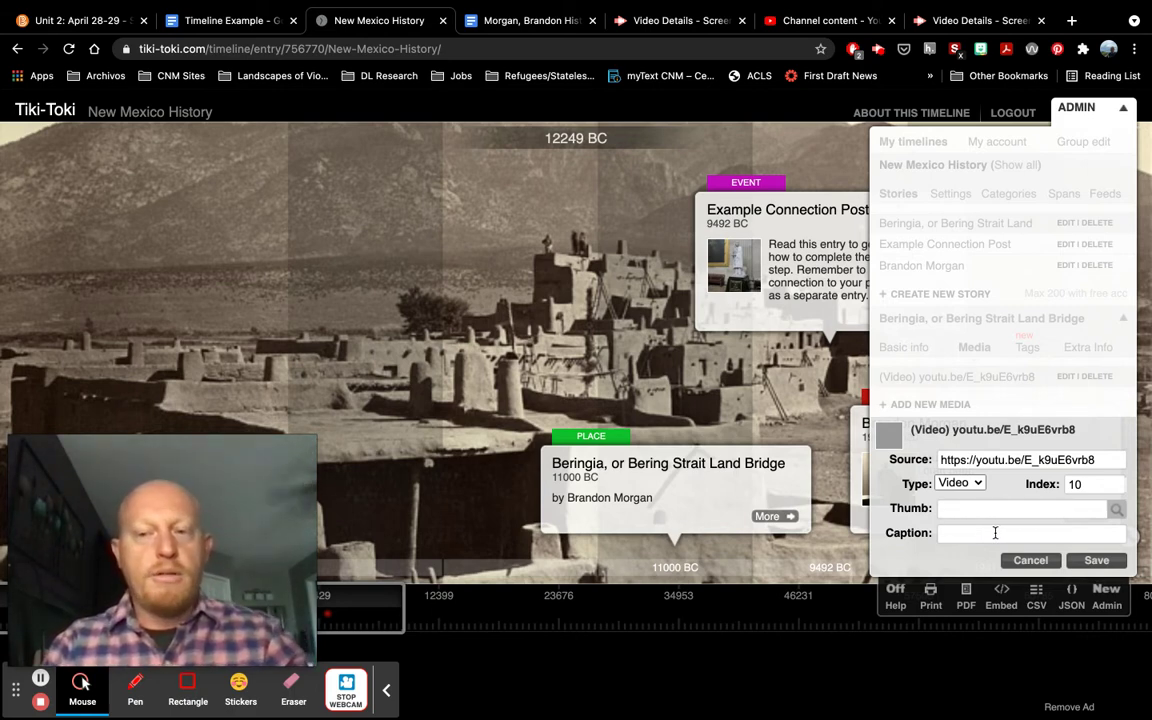
left_click(1094, 561)
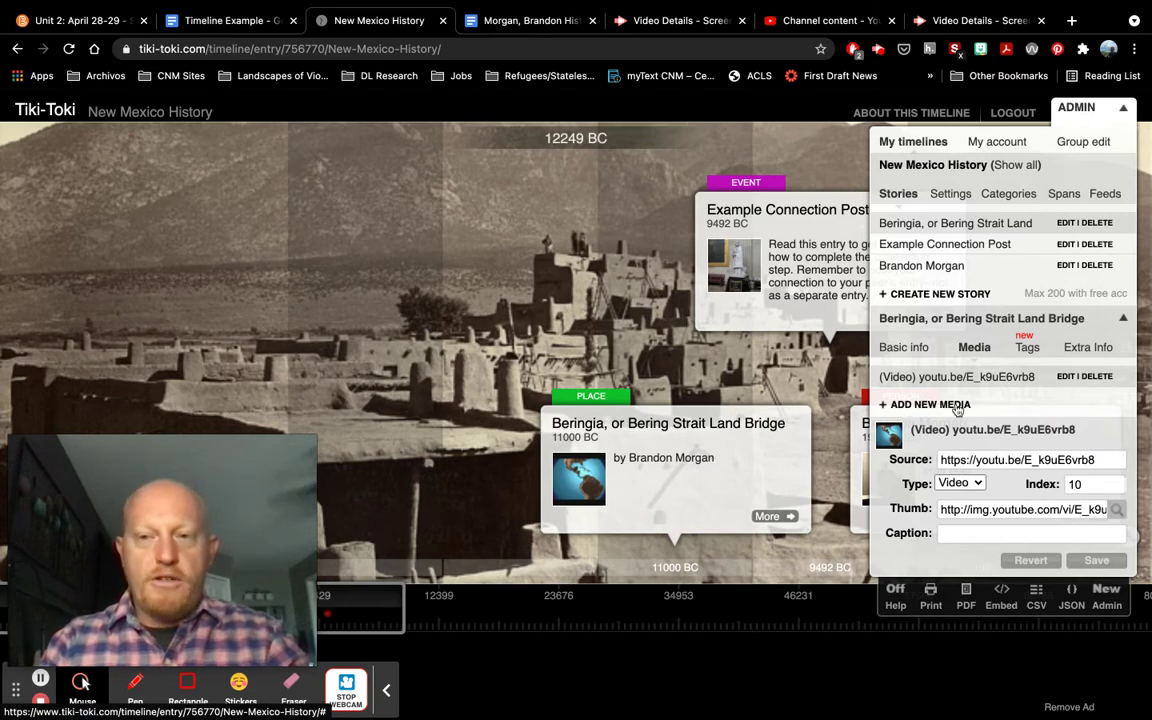
Add a second media item of type Image, using the Wikimedia Map_of_gene_flow_in_and_out_of_Beringia.jpg link from the Timeline Example document, and save it.
left_click(926, 404)
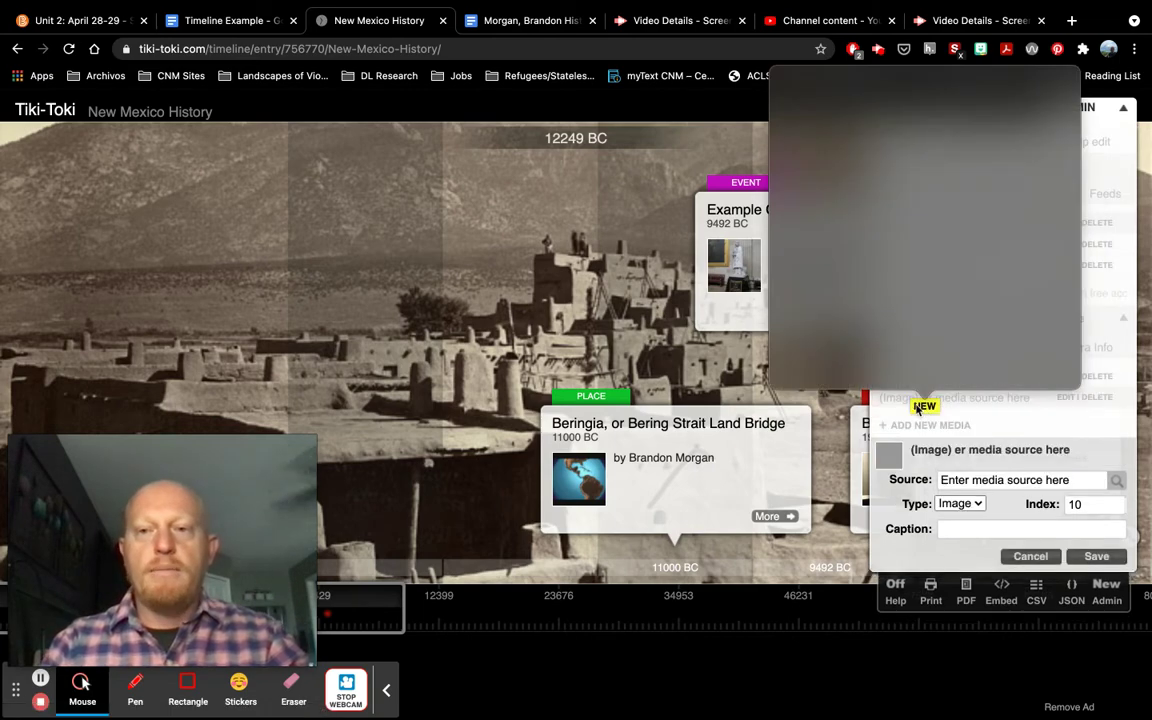
left_click(945, 417)
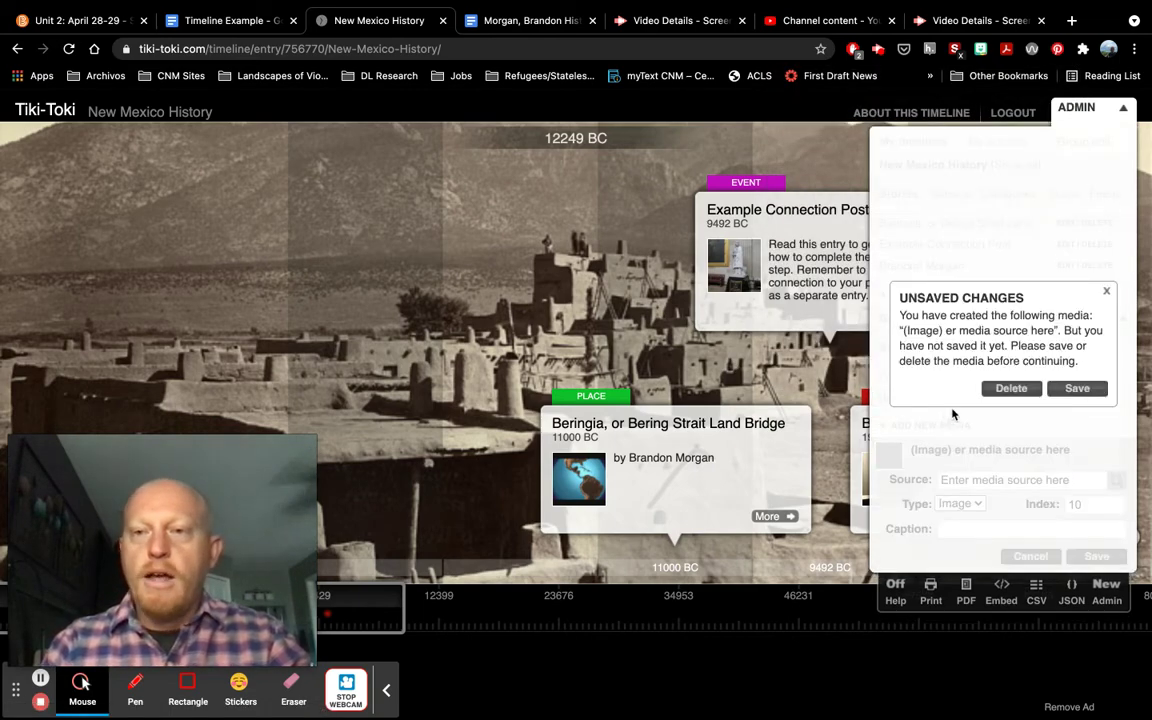
left_click(1108, 294)
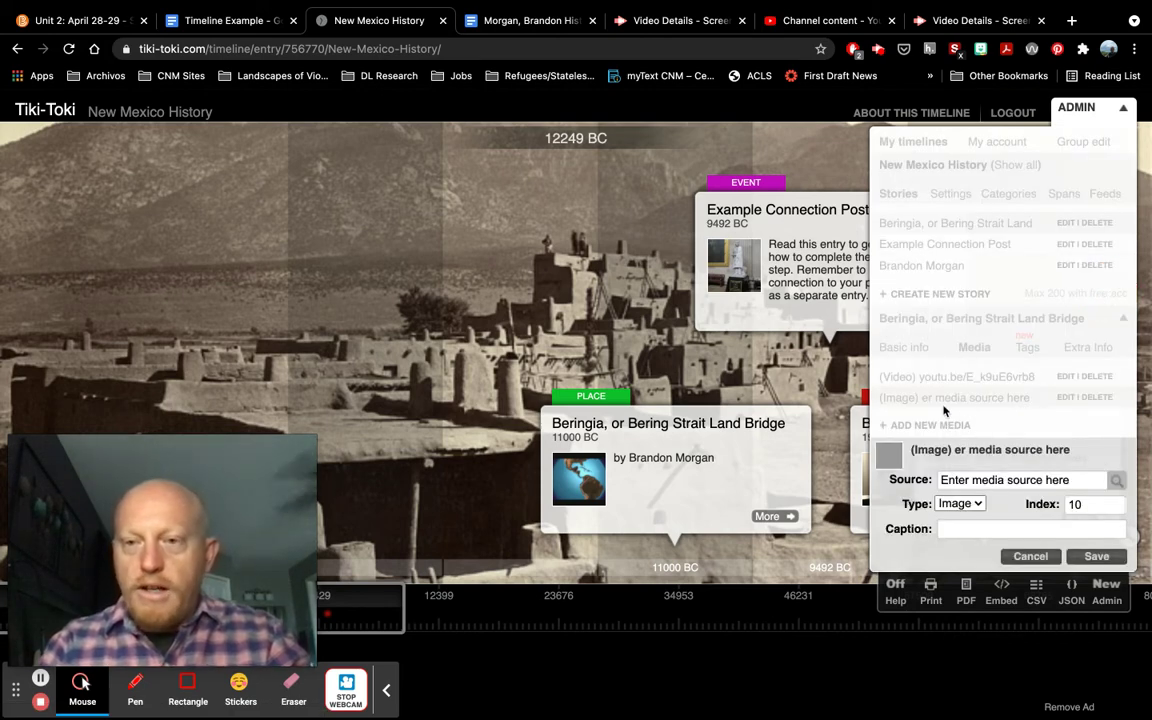
left_click(226, 20)
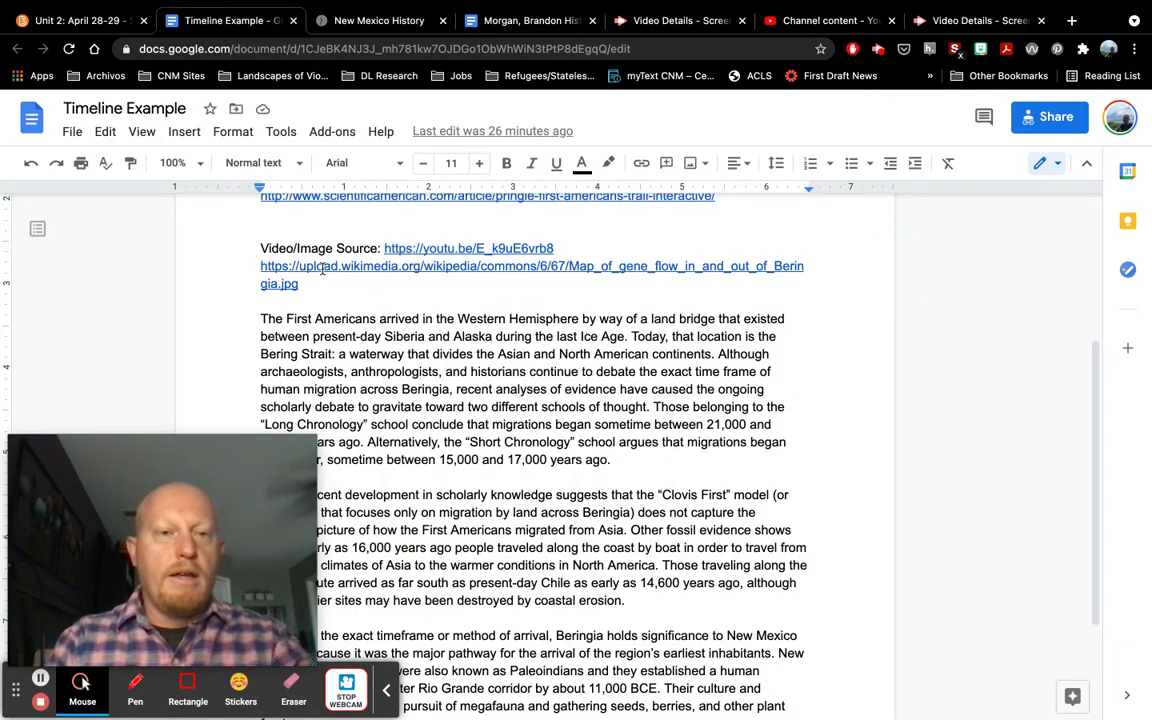
left_click(264, 268)
left_click_drag(264, 268, 297, 284)
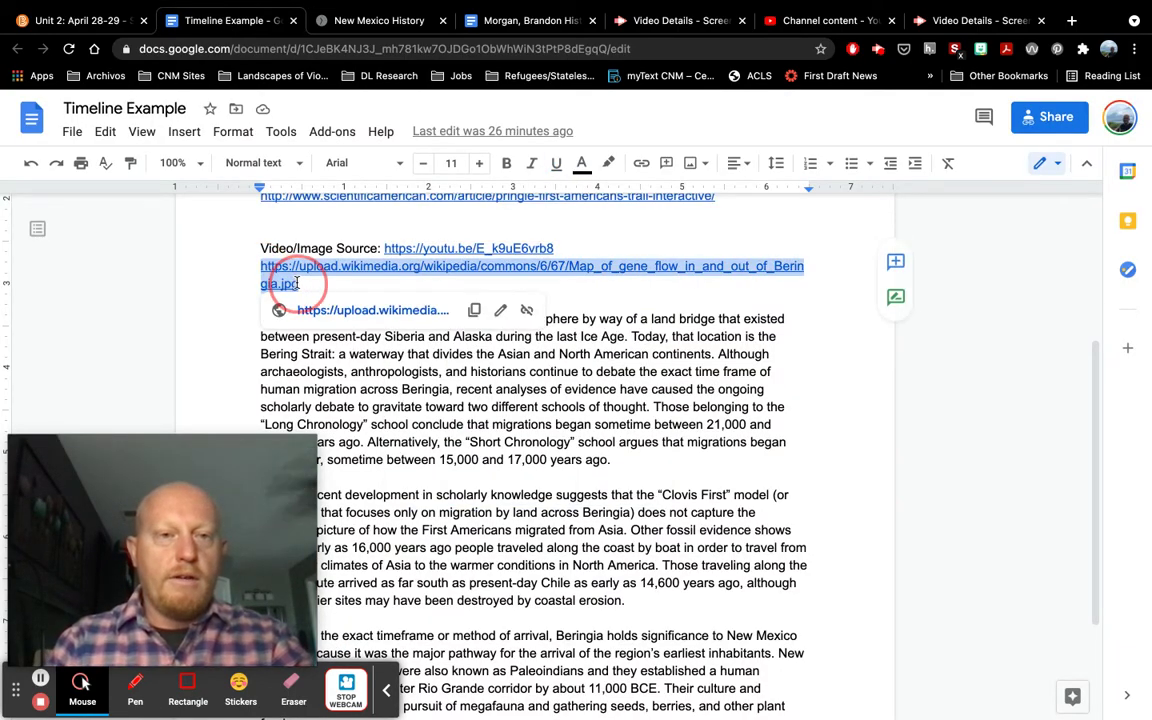
left_click(380, 20)
left_click(972, 480)
key("ctrl+v")
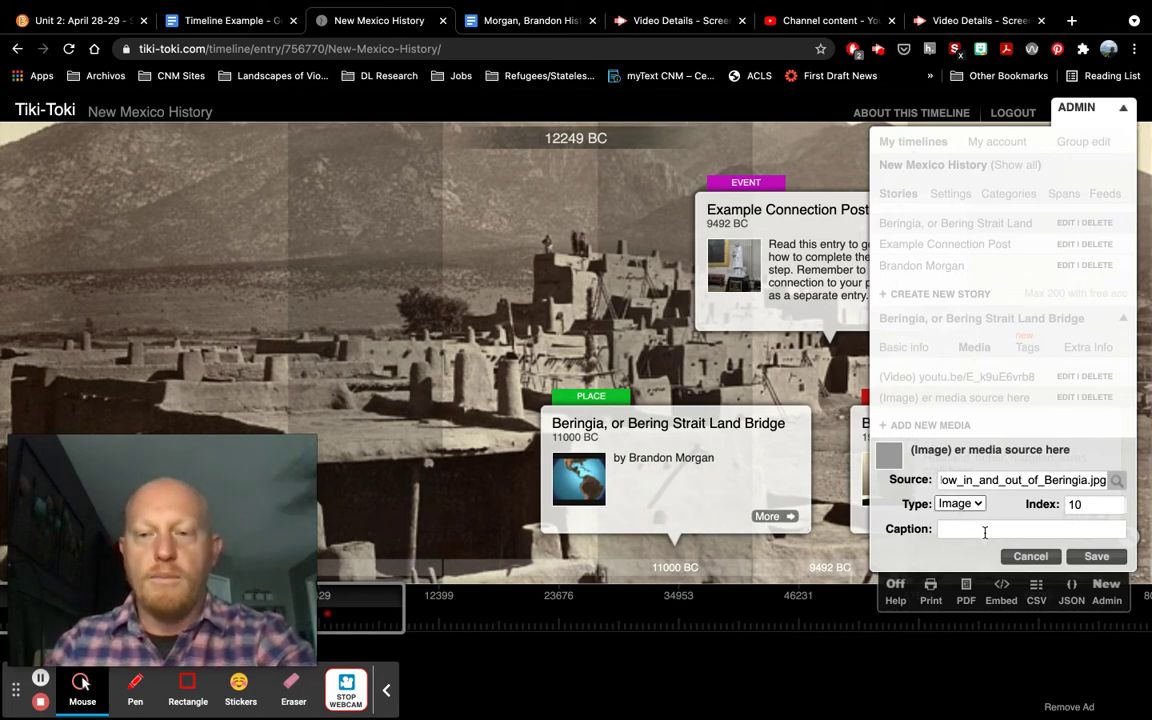
left_click(1090, 558)
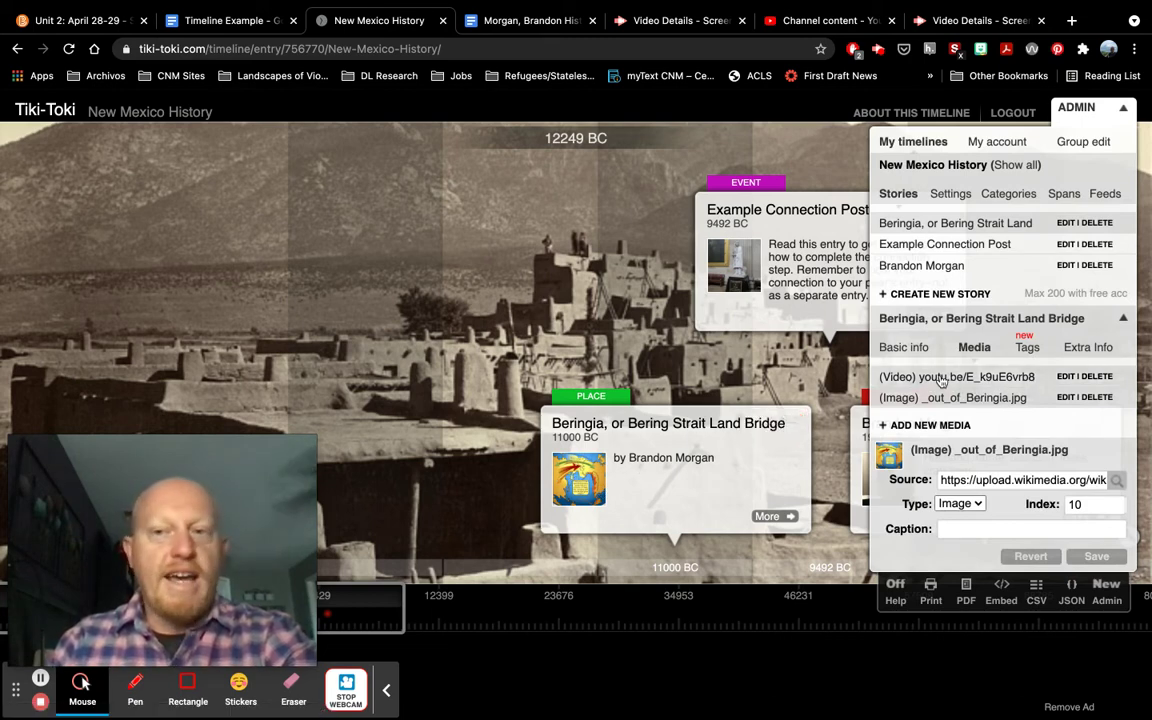
Copy all the body paragraphs, starting at "The First Americans arrived", from the Timeline Example document for the story's full text.
left_click(1080, 352)
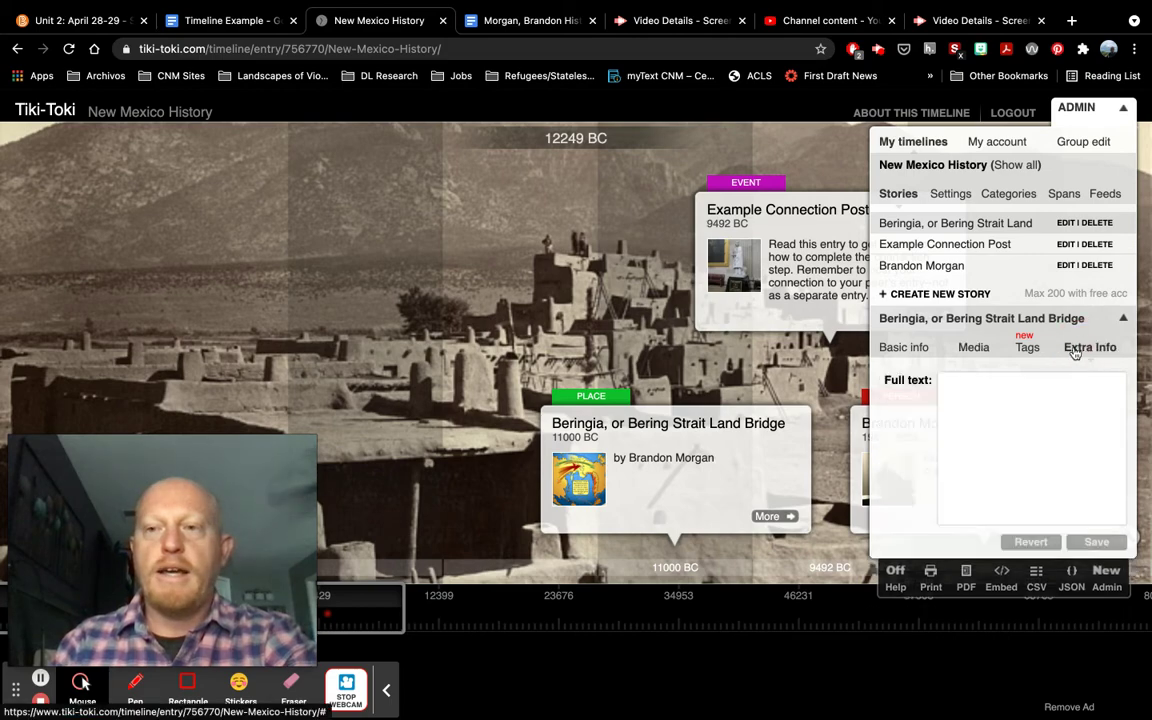
left_click(238, 22)
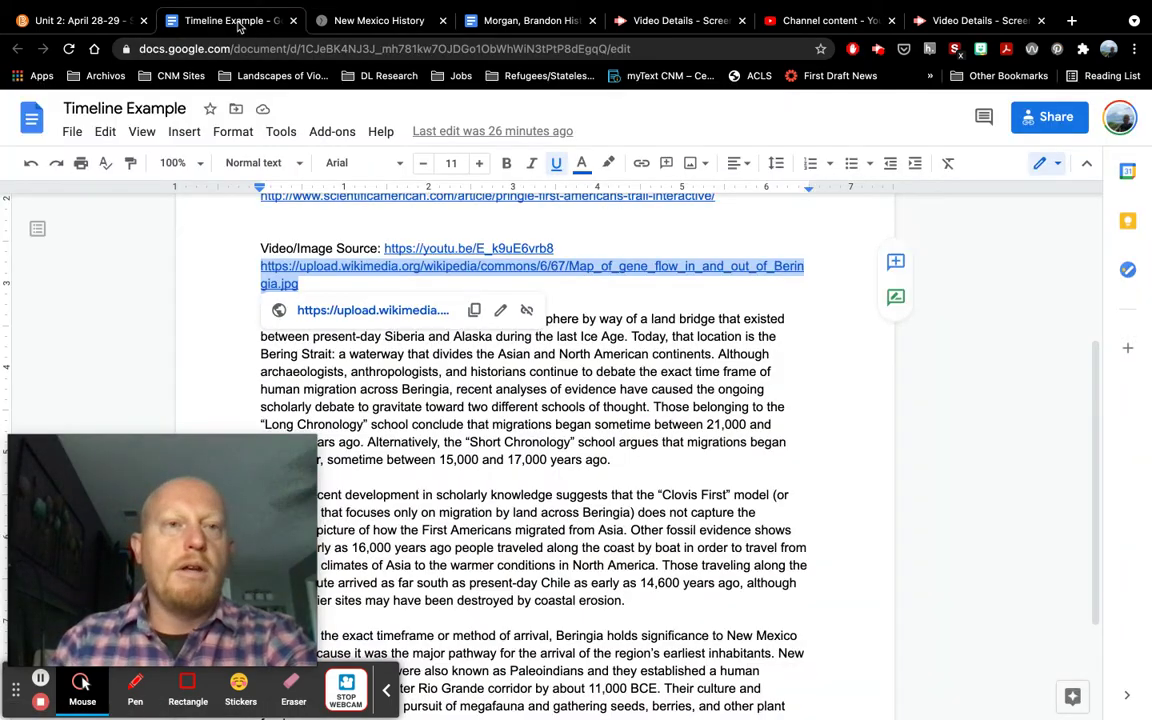
scroll(466, 350, "down", 2)
scroll(466, 352, "down", 1)
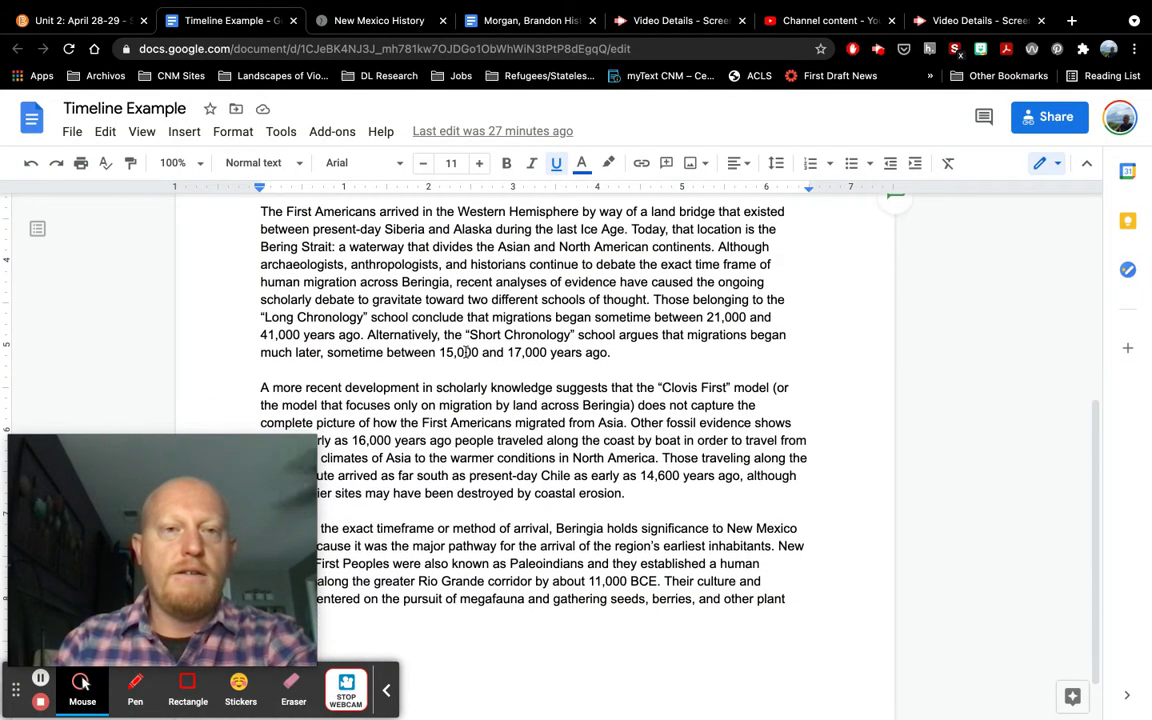
left_click(261, 211)
left_click_drag(261, 211, 540, 612)
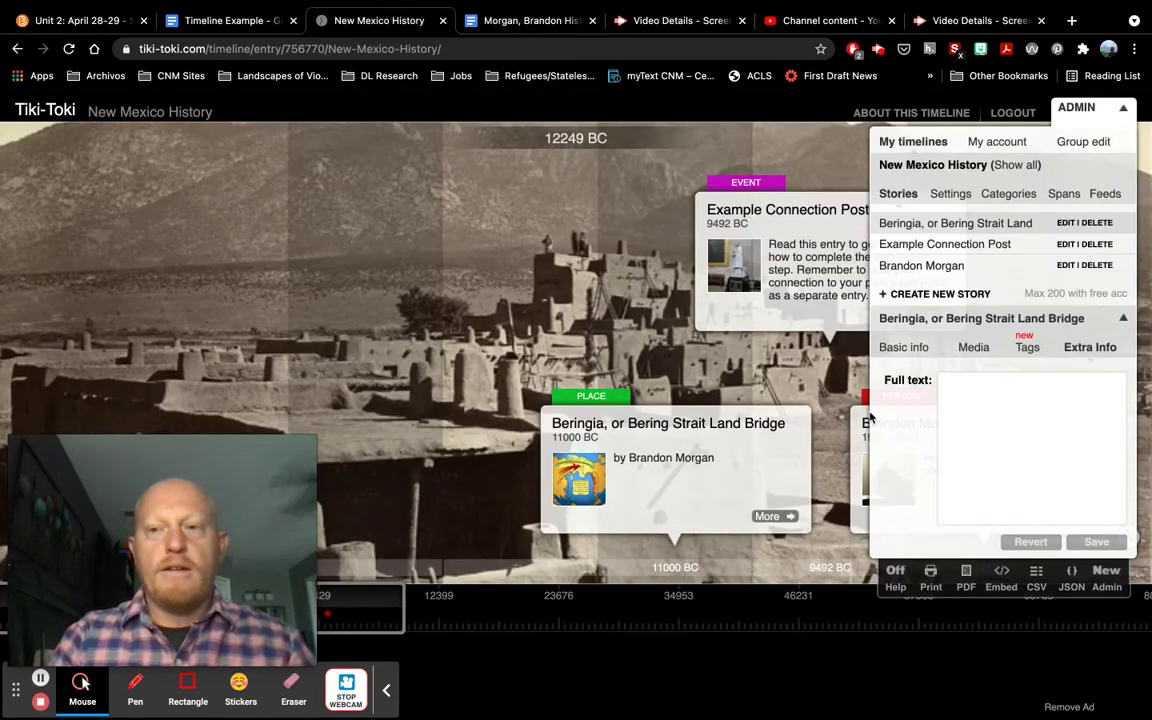
Paste the copied paragraphs into the Beringia story's full text, check them over and save the story.
left_click(375, 20)
left_click(1018, 398)
key("super+v")
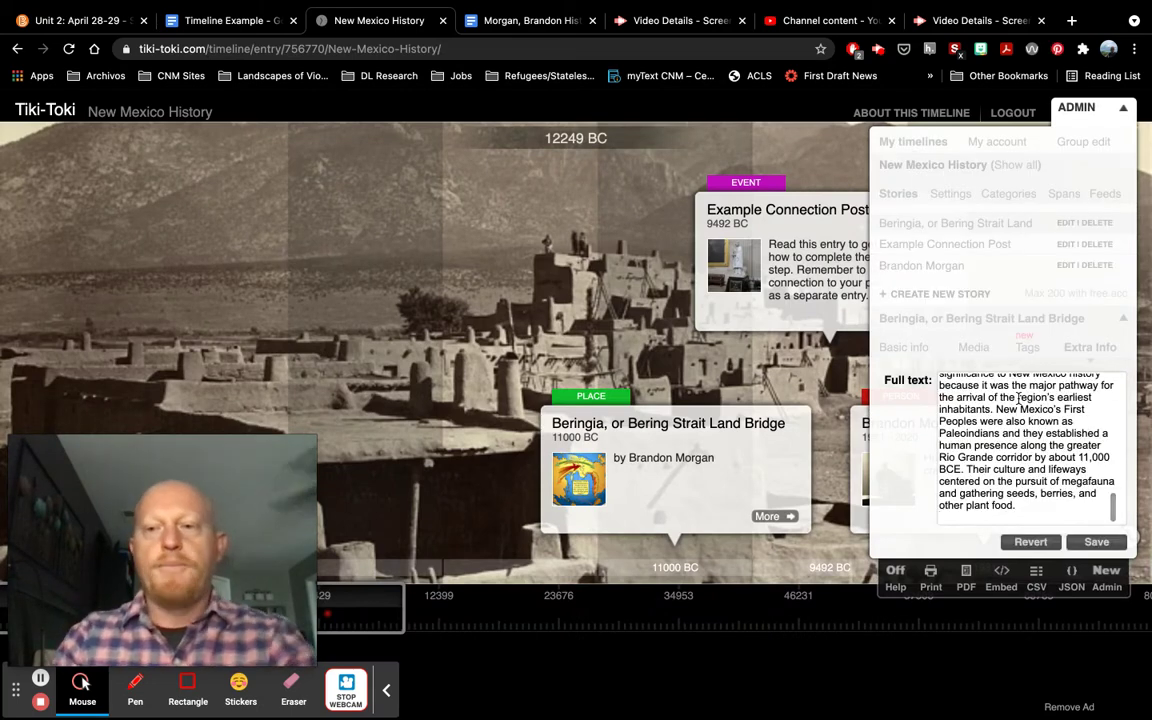
scroll(987, 398, "up", 3)
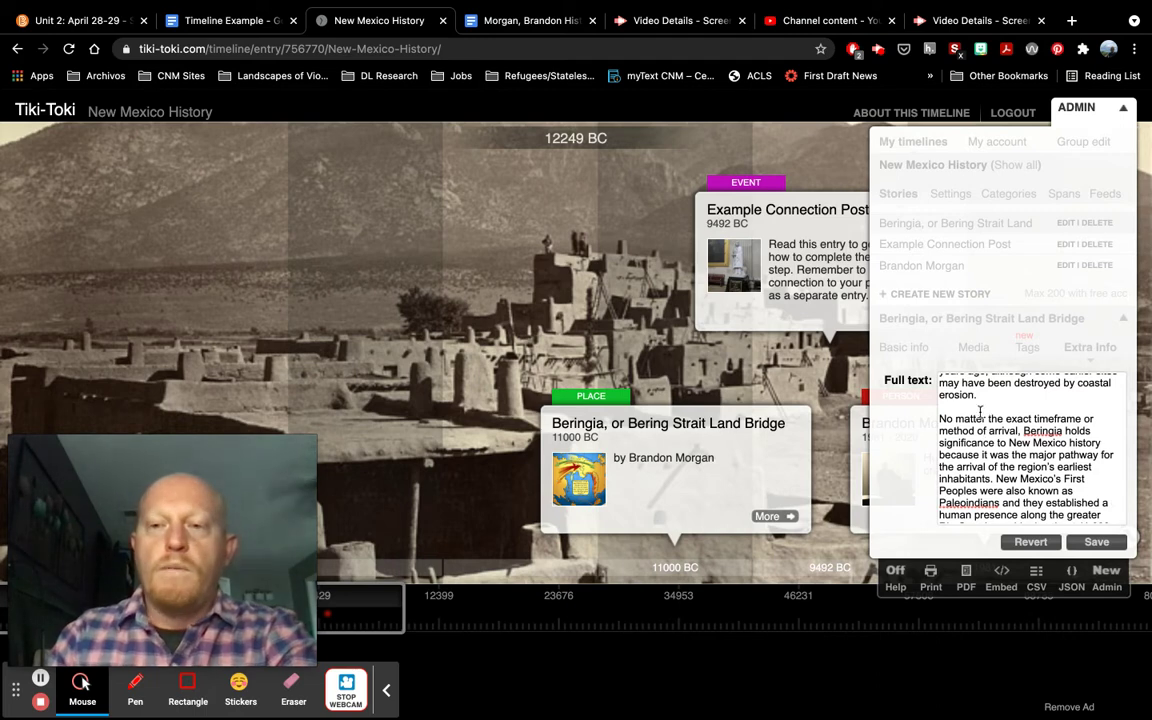
scroll(950, 400, "up", 3)
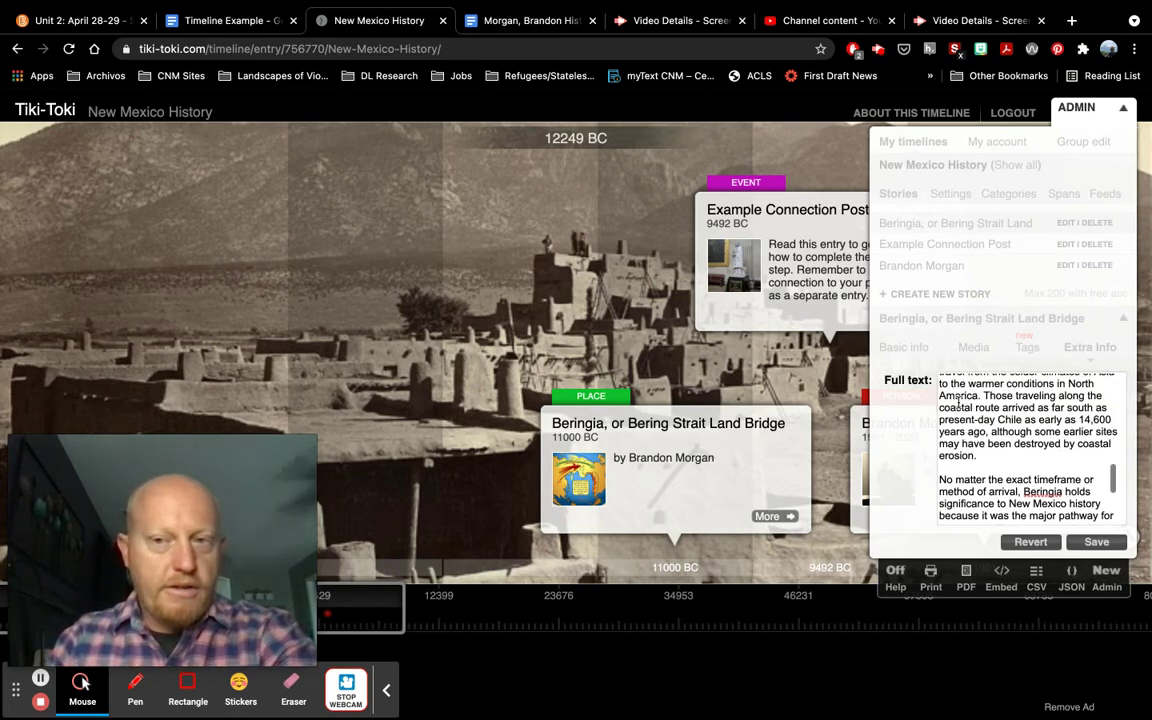
scroll(957, 401, "up", 3)
scroll(958, 402, "up", 1)
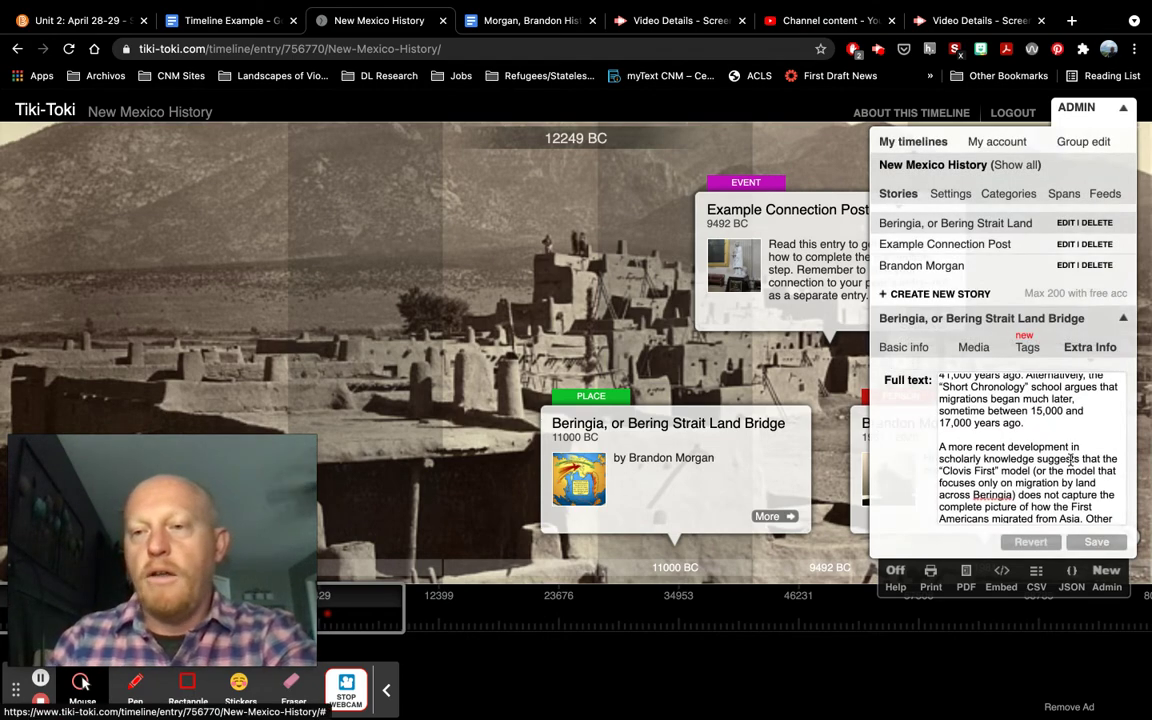
scroll(1062, 460, "down", 10)
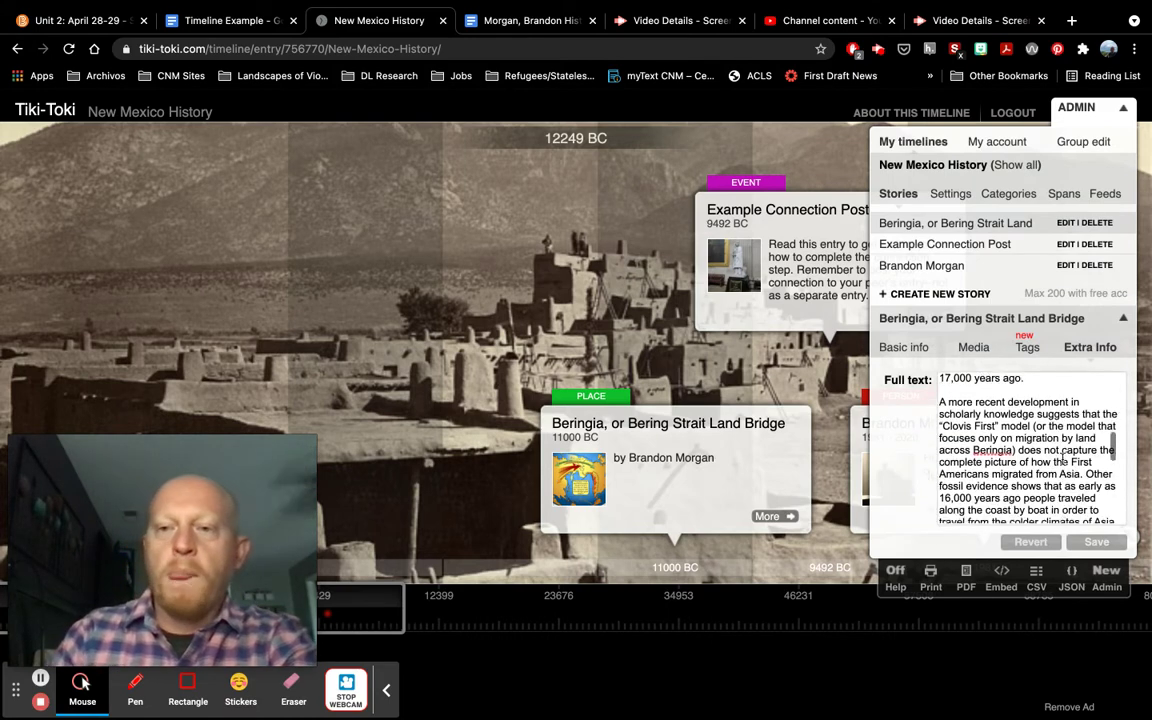
Open the published Beringia story on the timeline and look over its video, image and full text to the end.
scroll(1062, 463, "down", 3)
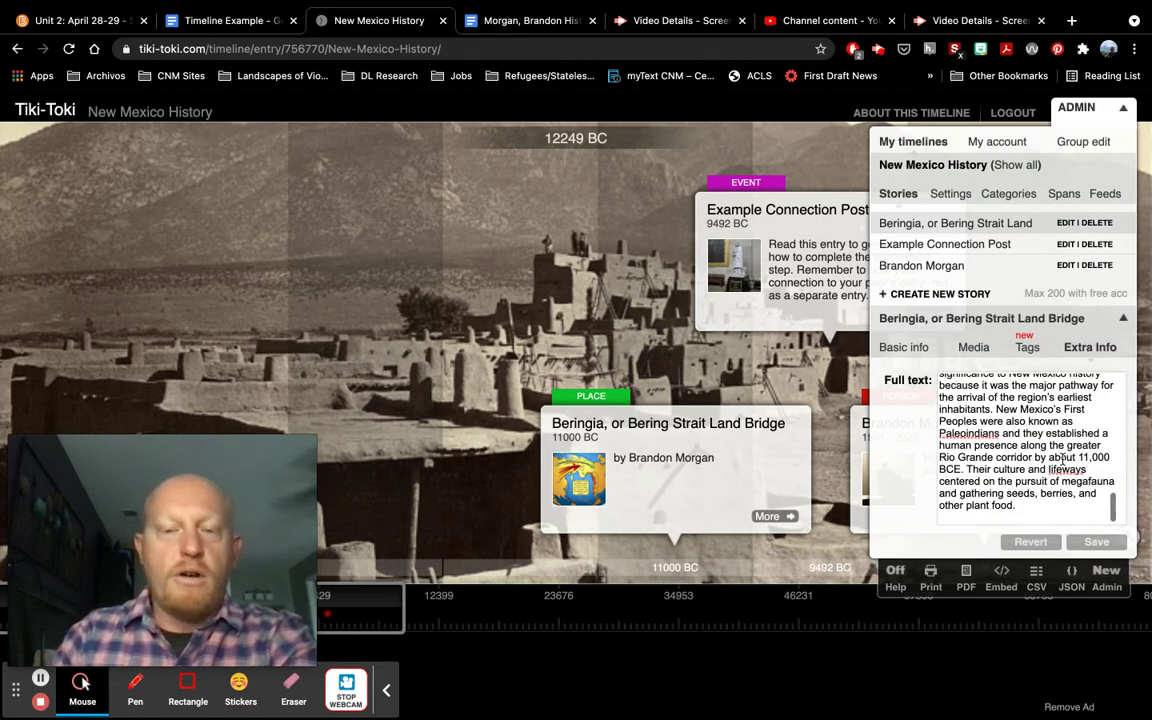
mouse_move(640, 383)
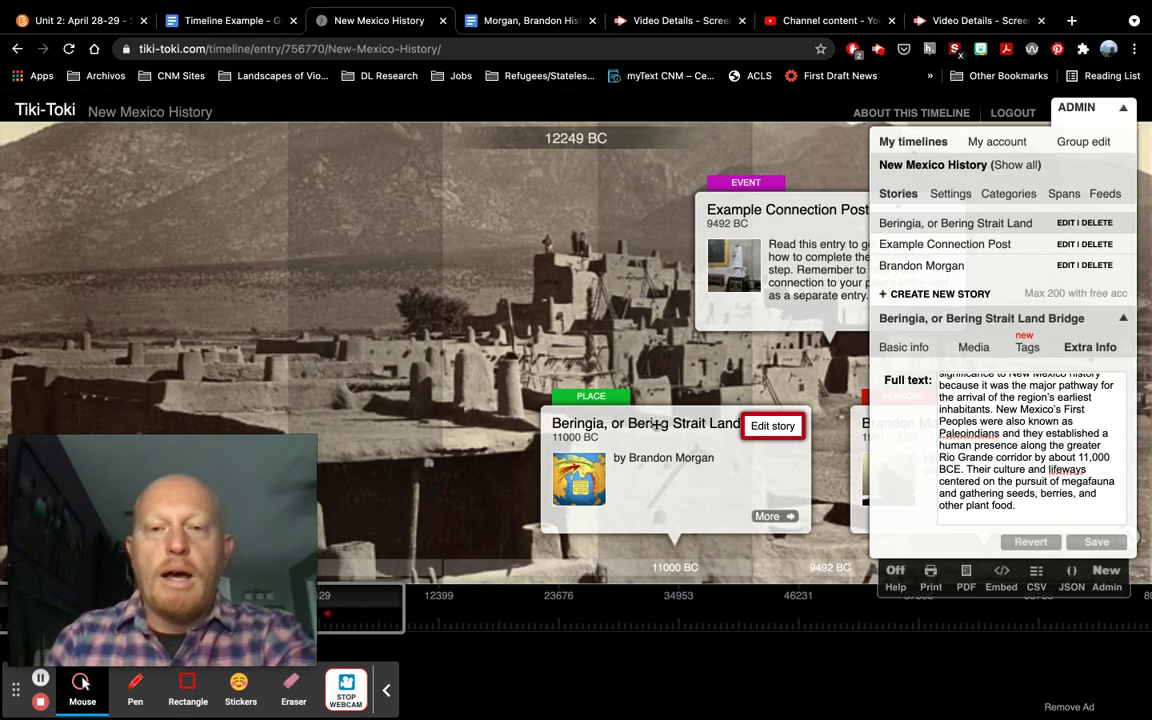
left_click(776, 516)
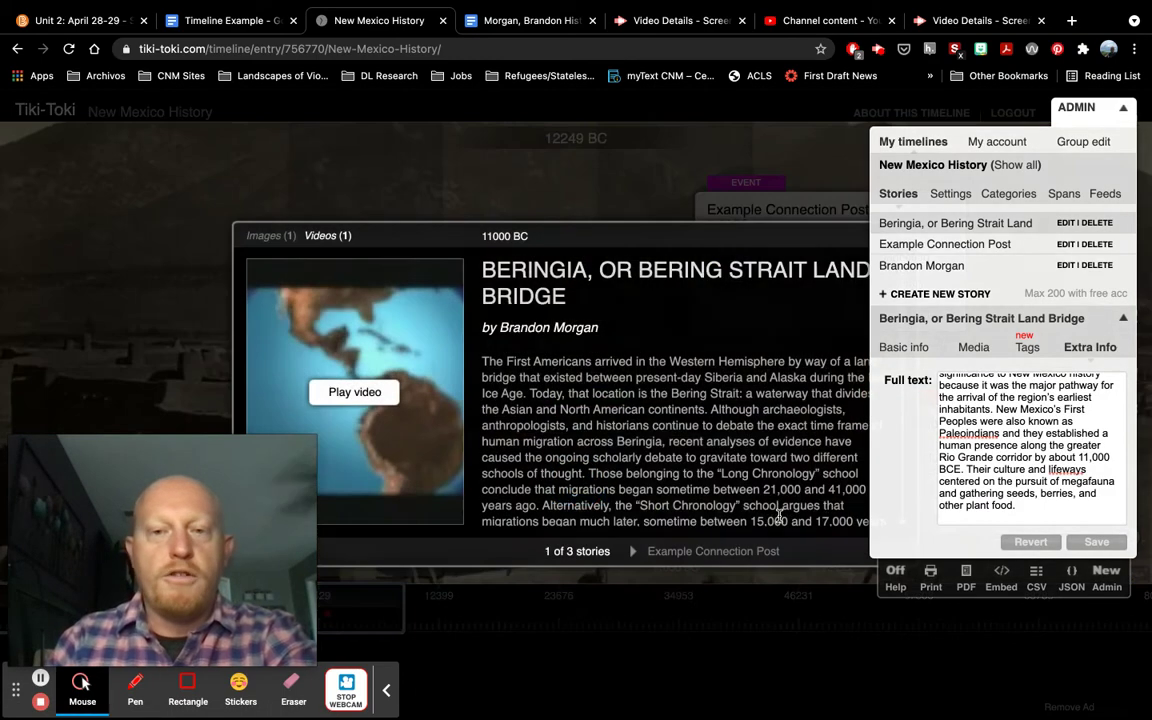
left_click(1079, 110)
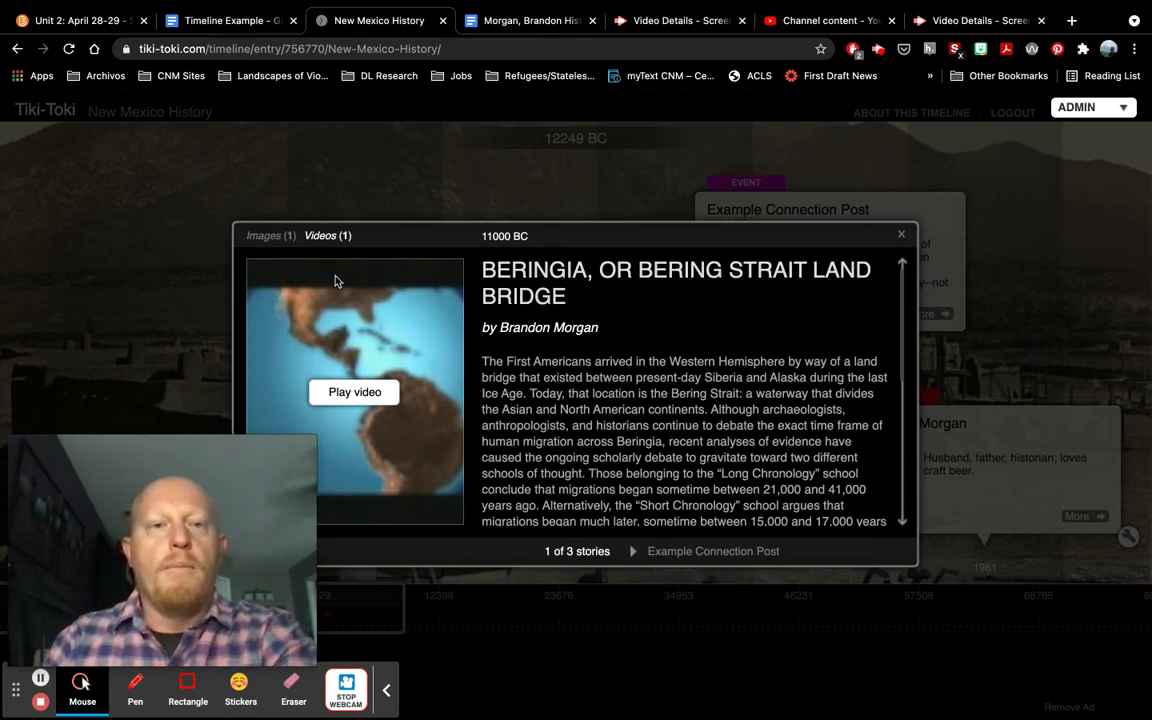
left_click(265, 238)
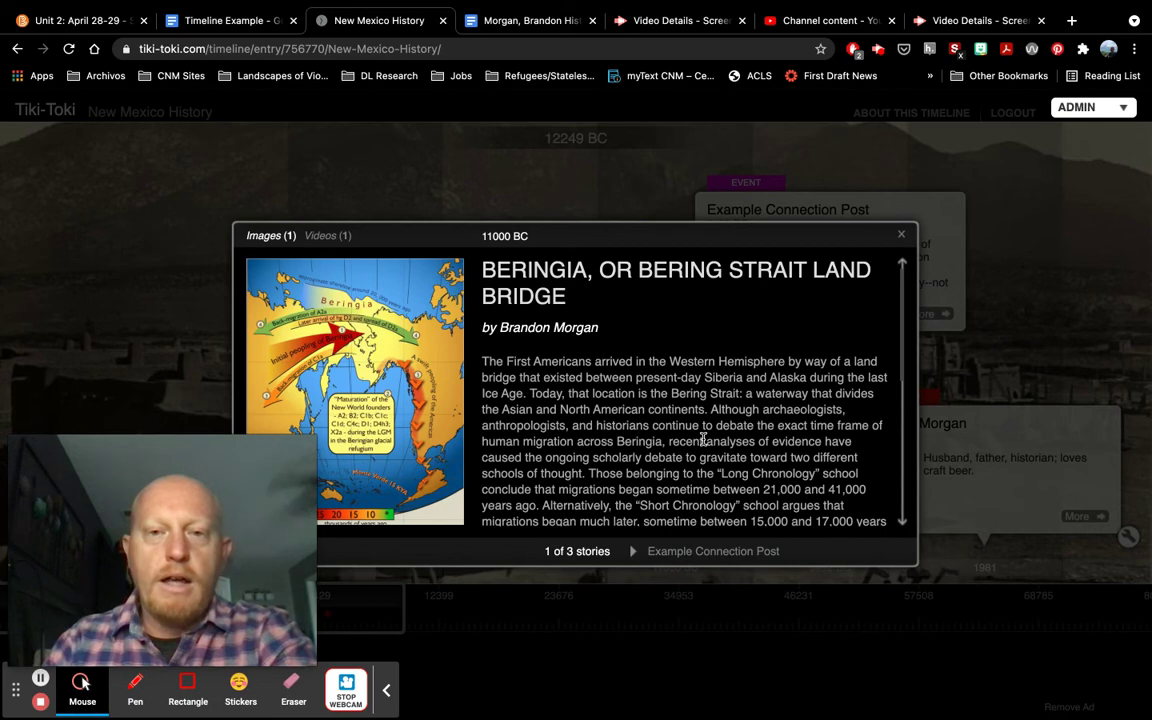
scroll(704, 440, "down", 1)
scroll(704, 440, "down", 2)
scroll(704, 445, "down", 5)
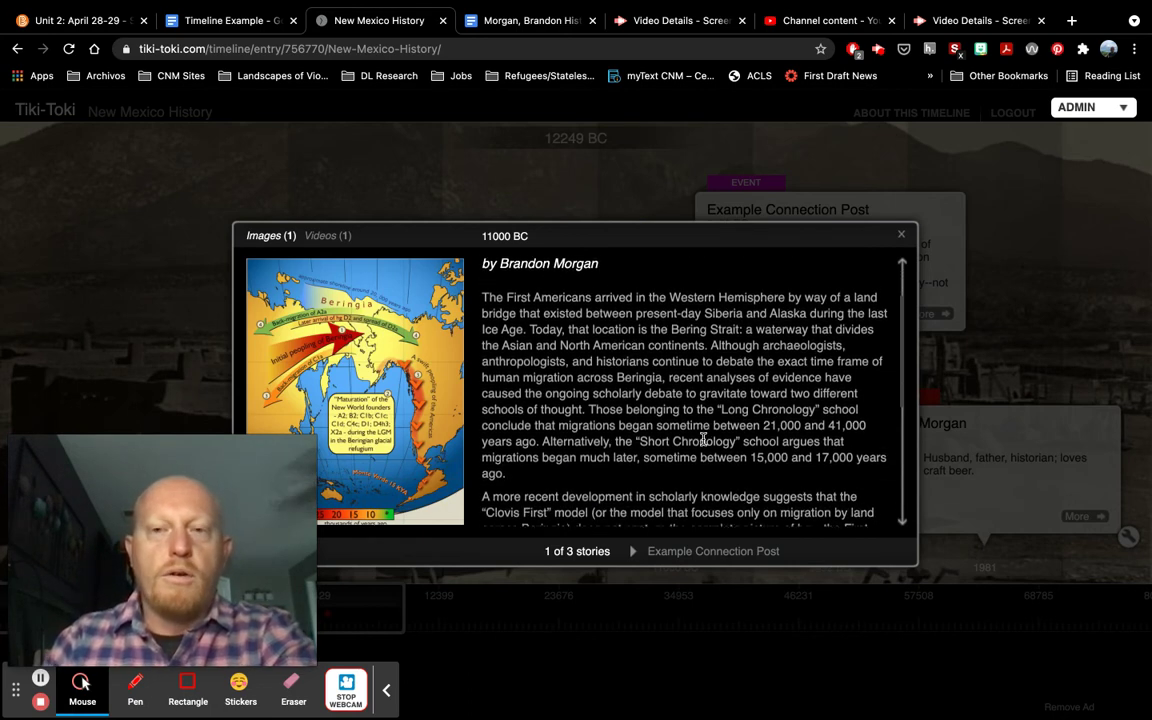
scroll(704, 440, "down", 4)
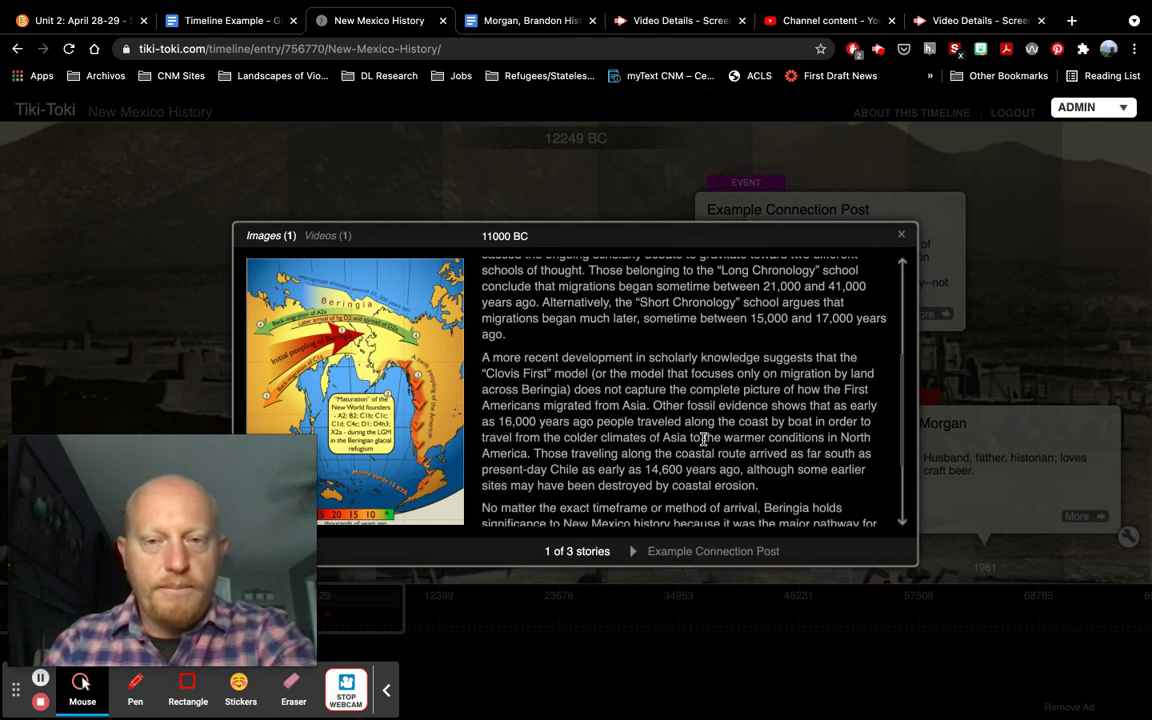
scroll(704, 440, "down", 2)
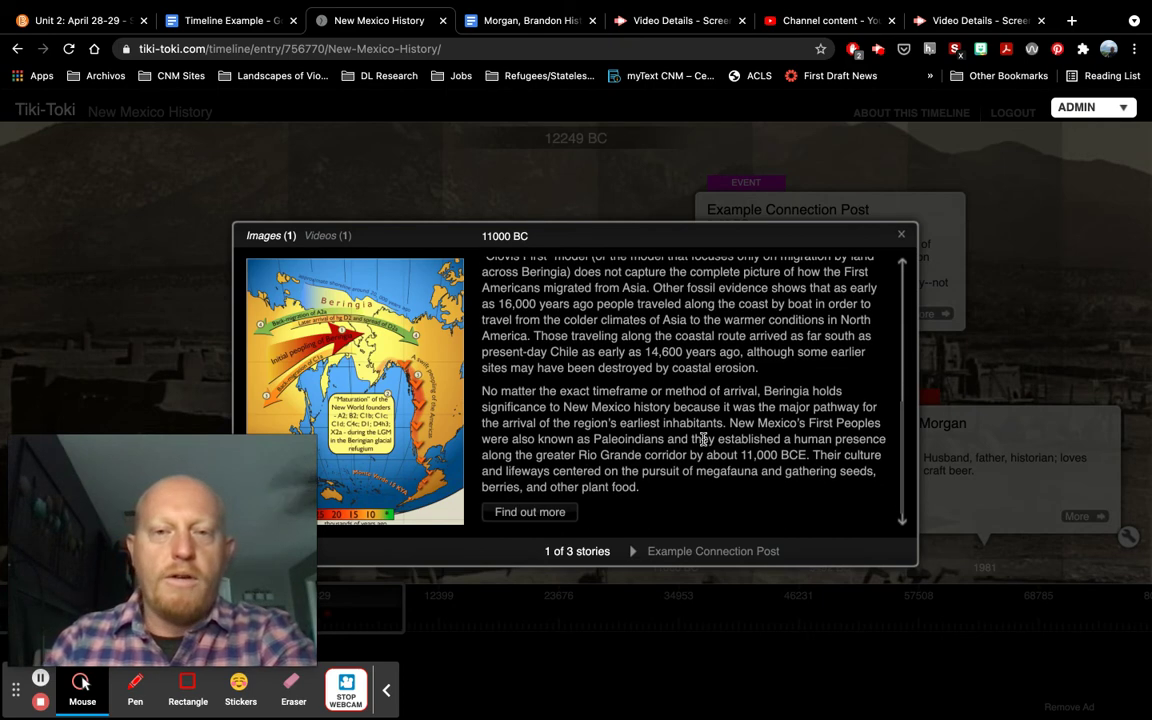
Check the Beringia story's external source link, close the linked article and close the story.
left_click(530, 513)
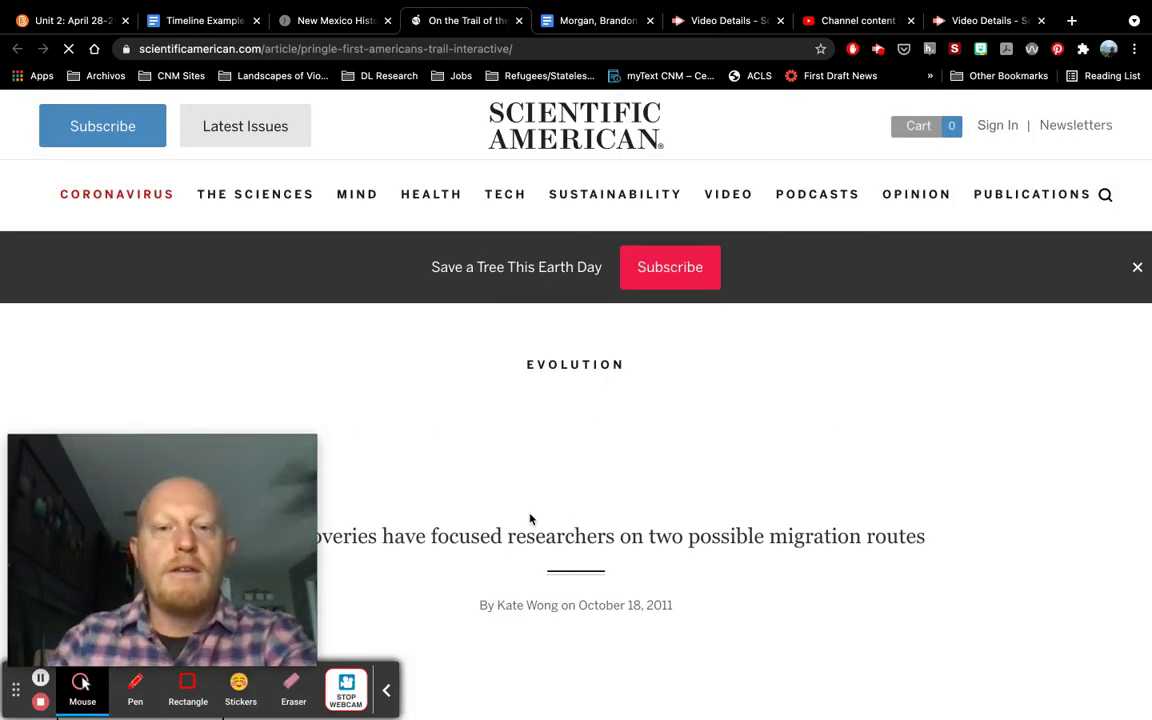
scroll(679, 517, "down", 5)
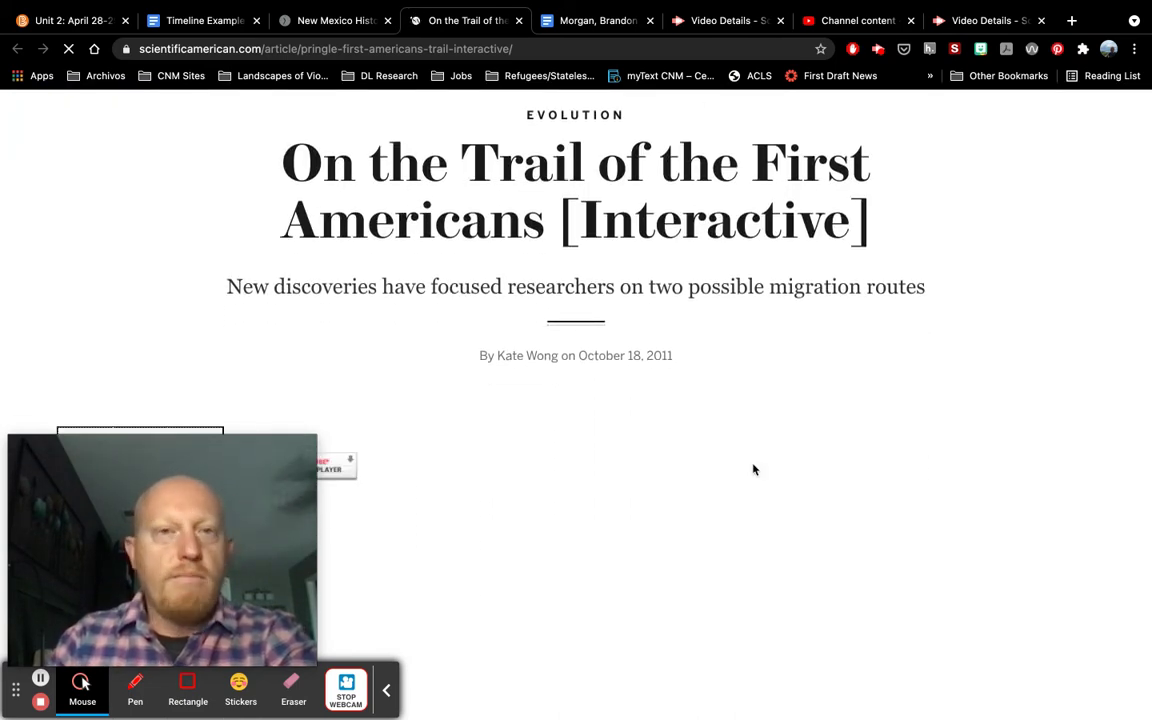
left_click(520, 21)
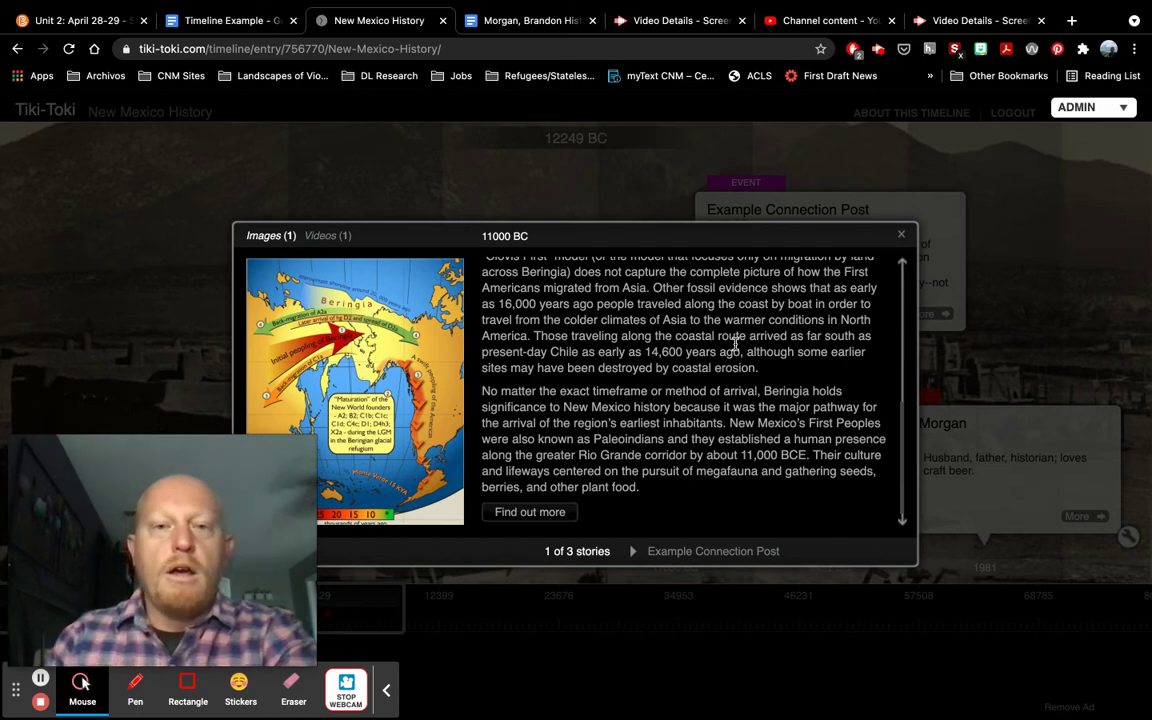
left_click(901, 238)
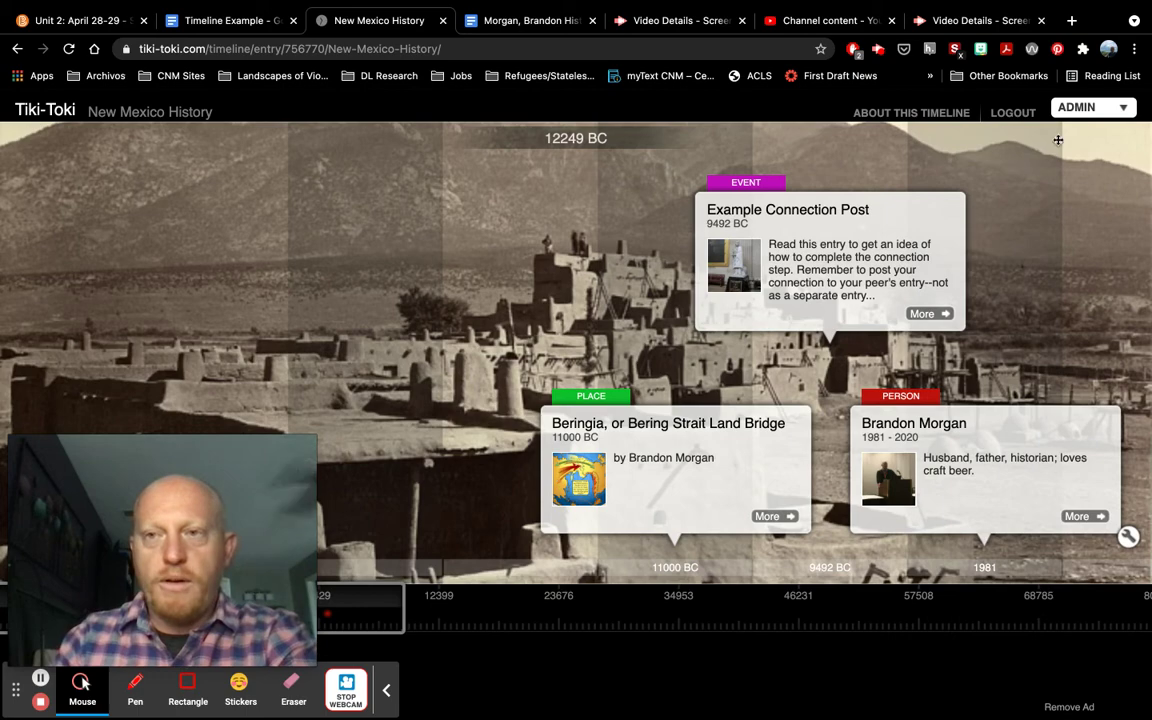
Open the Example Connection Post on the timeline and read down to its "Connection" paragraph.
left_click(928, 314)
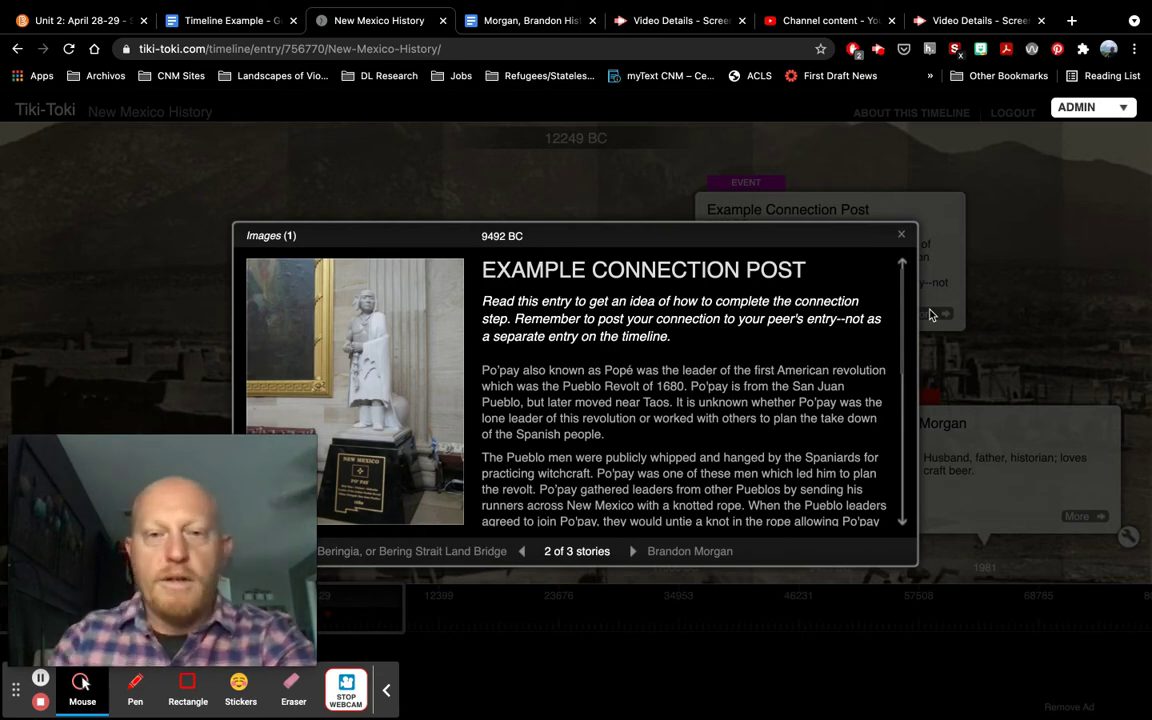
scroll(753, 410, "down", 5)
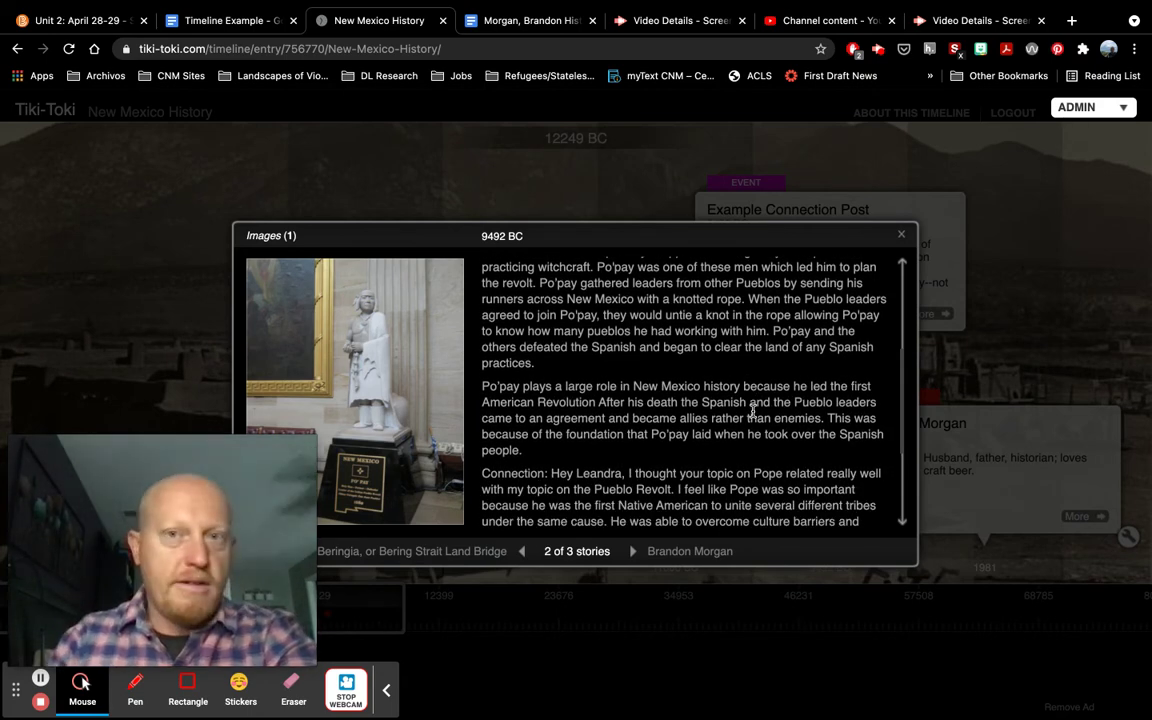
scroll(753, 412, "down", 3)
scroll(753, 416, "down", 3)
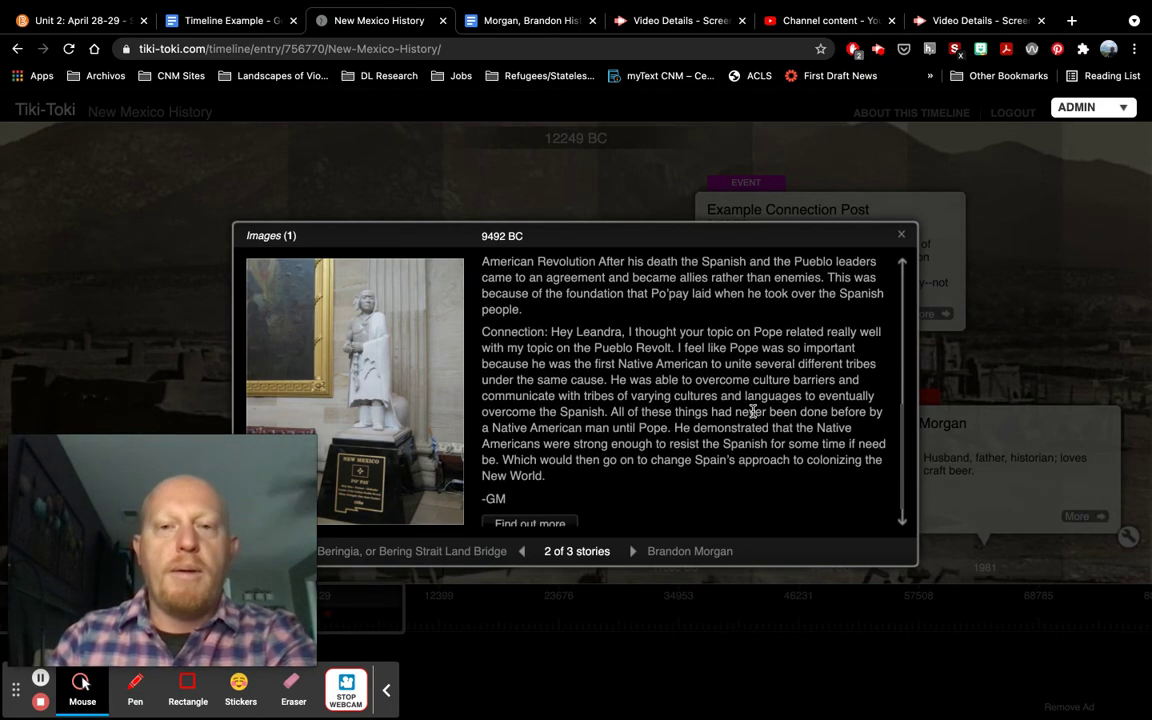
scroll(755, 417, "down", 1)
left_click_drag(470, 319, 550, 466)
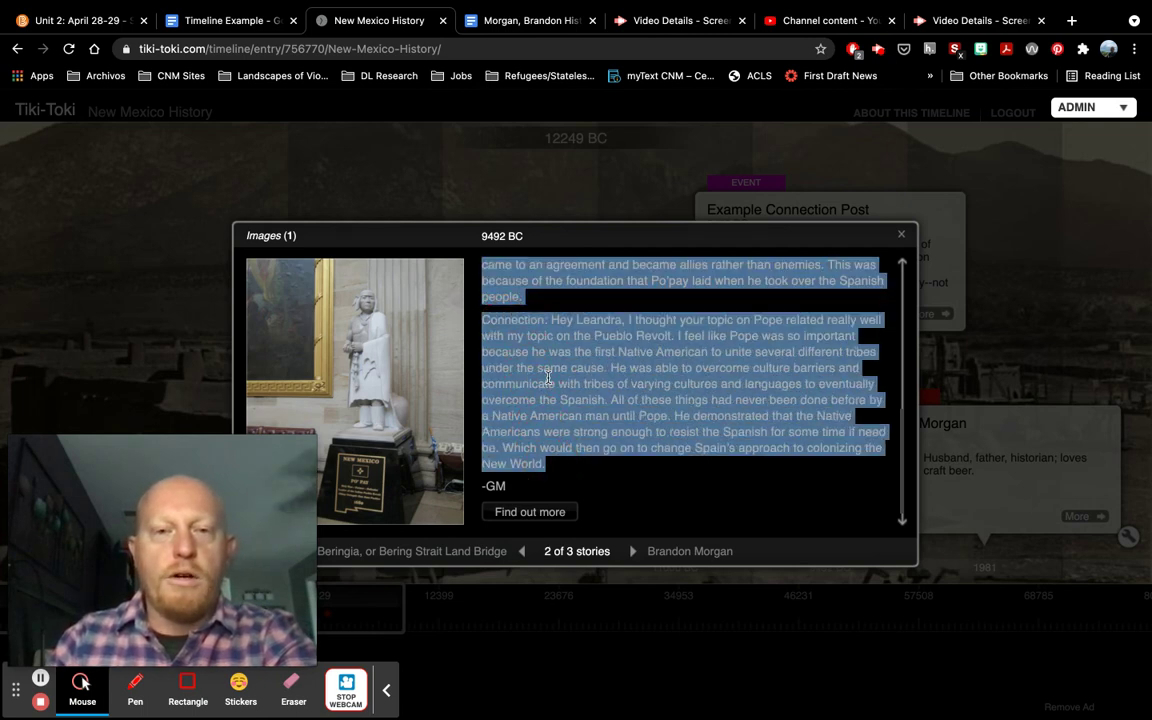
left_click(497, 331)
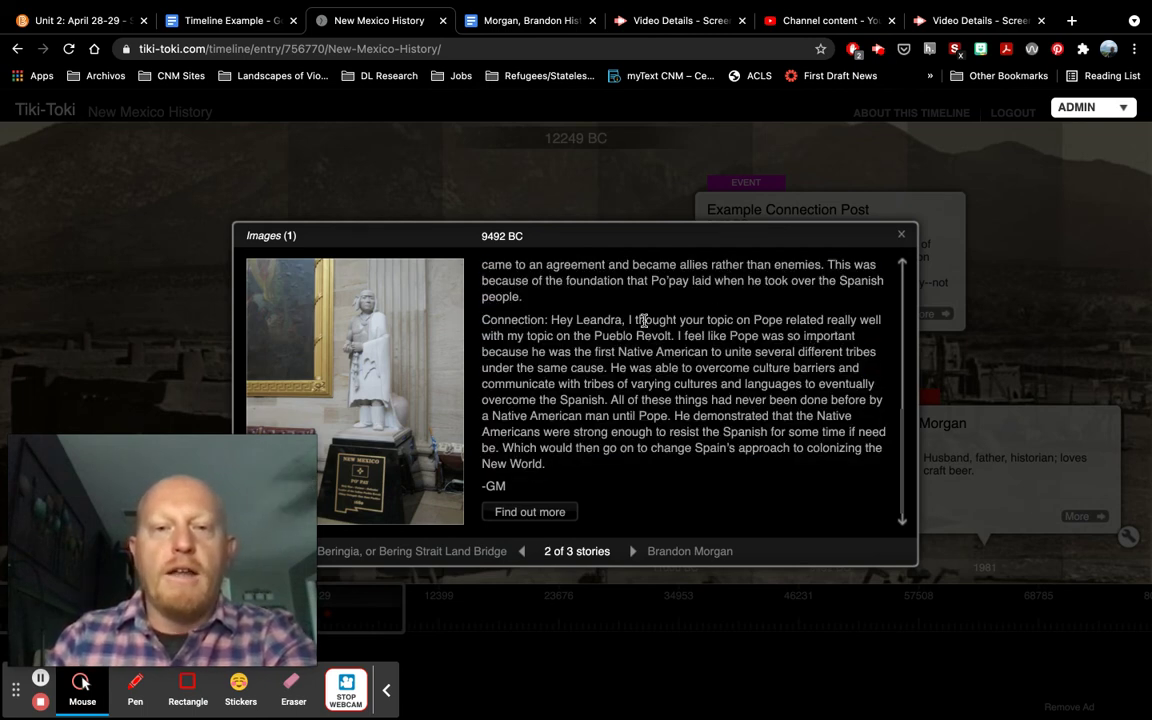
Open the Example Connection Post for editing and examine where the "Connection" paragraph and initials sit in its full text.
left_click(1088, 110)
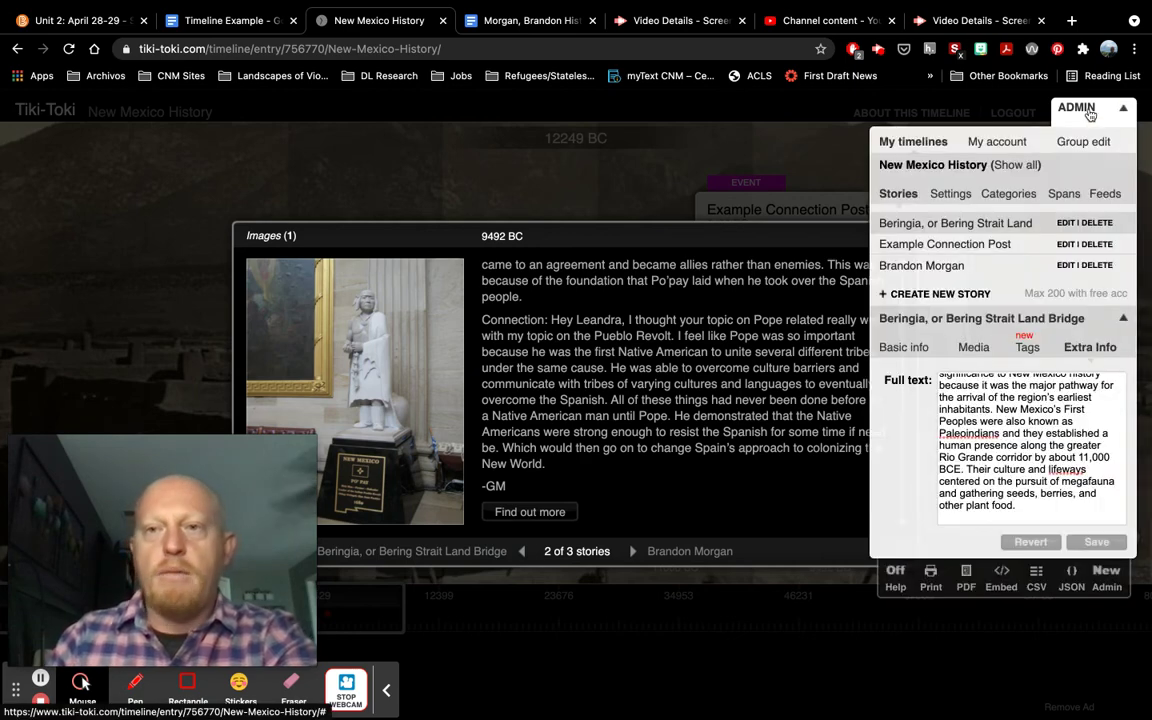
left_click(970, 246)
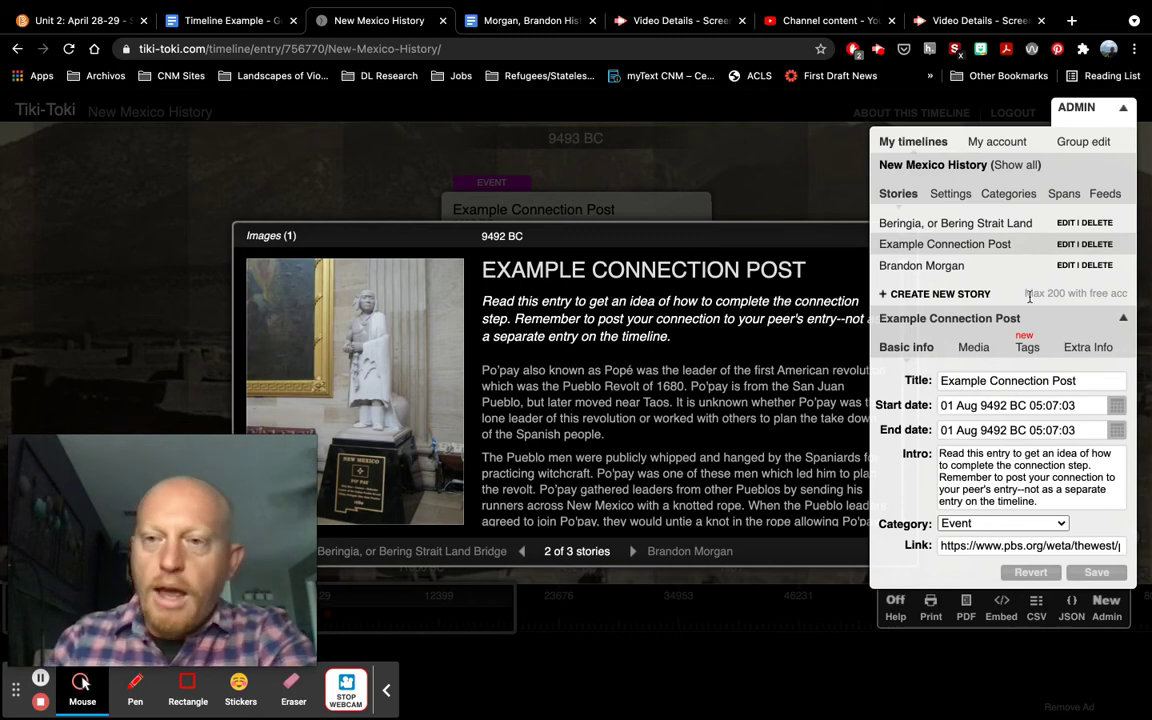
left_click(1089, 349)
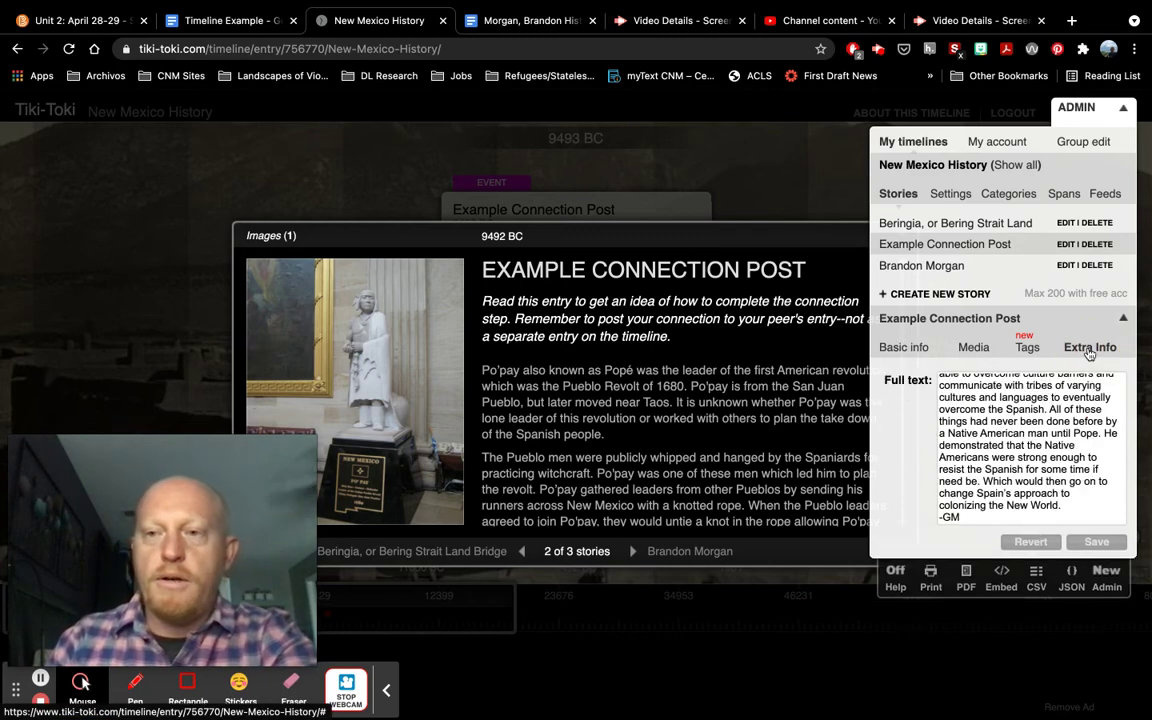
scroll(1021, 418, "up", 6)
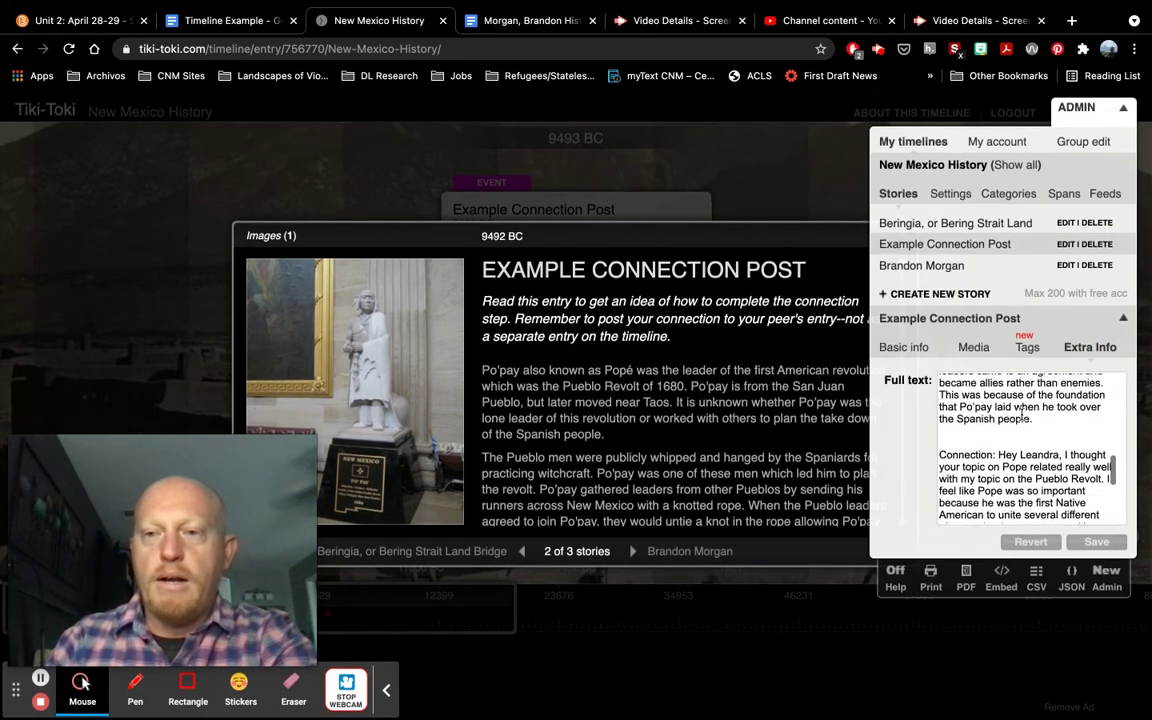
scroll(1021, 410, "down", 6)
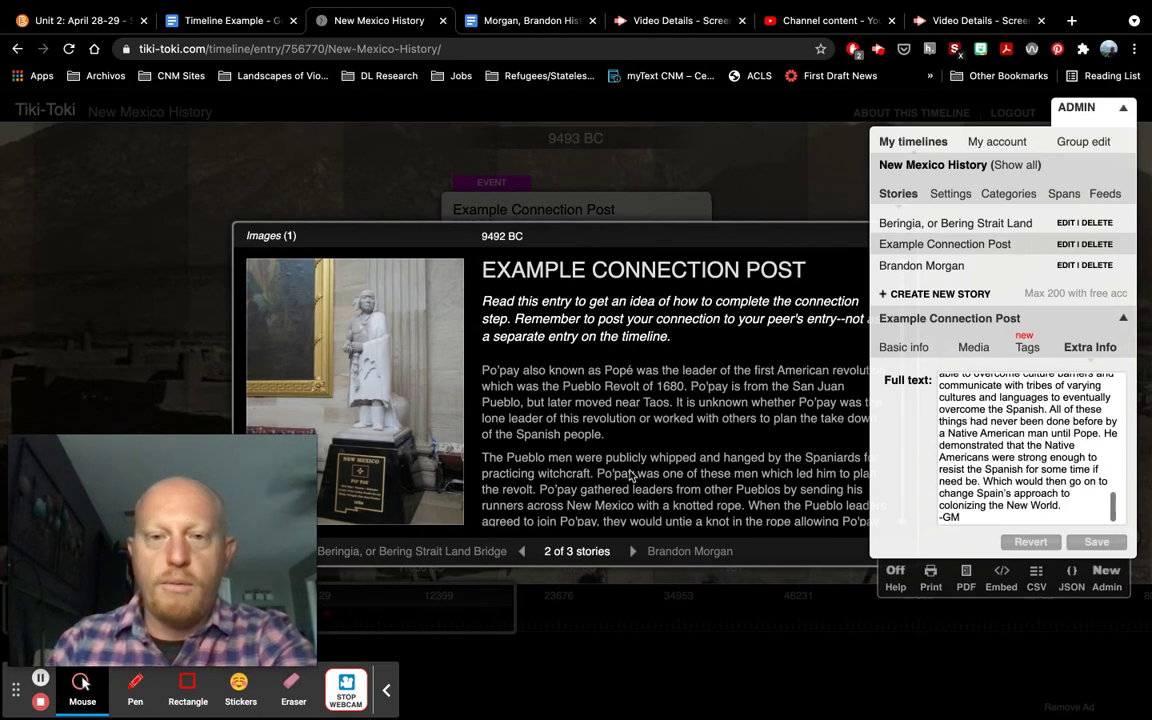
scroll(1007, 470, "up", 5)
scroll(1007, 469, "up", 1)
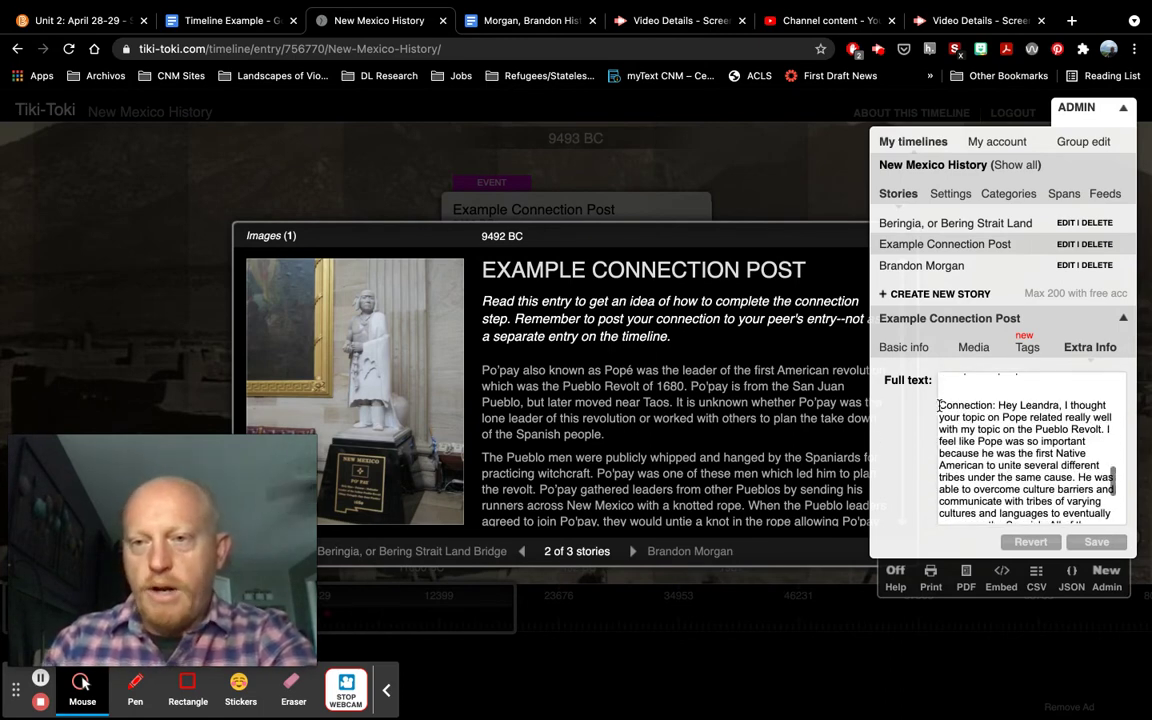
left_click_drag(939, 405, 998, 406)
scroll(1047, 468, "down", 5)
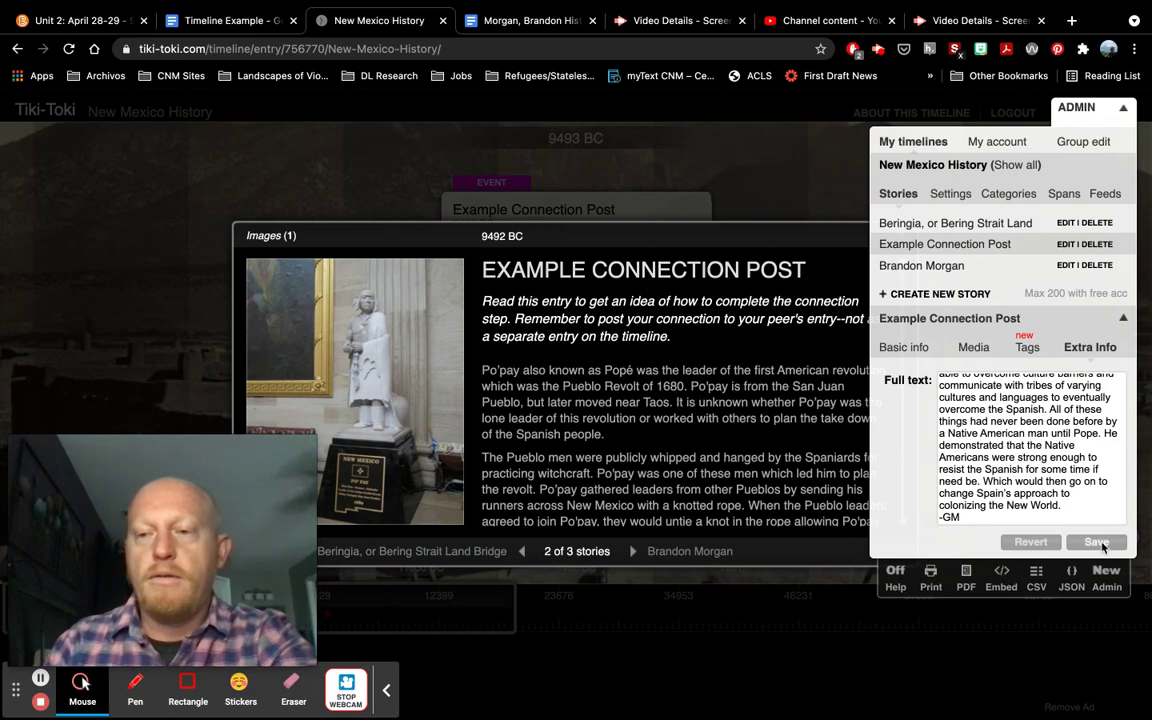
scroll(691, 403, "down", 3)
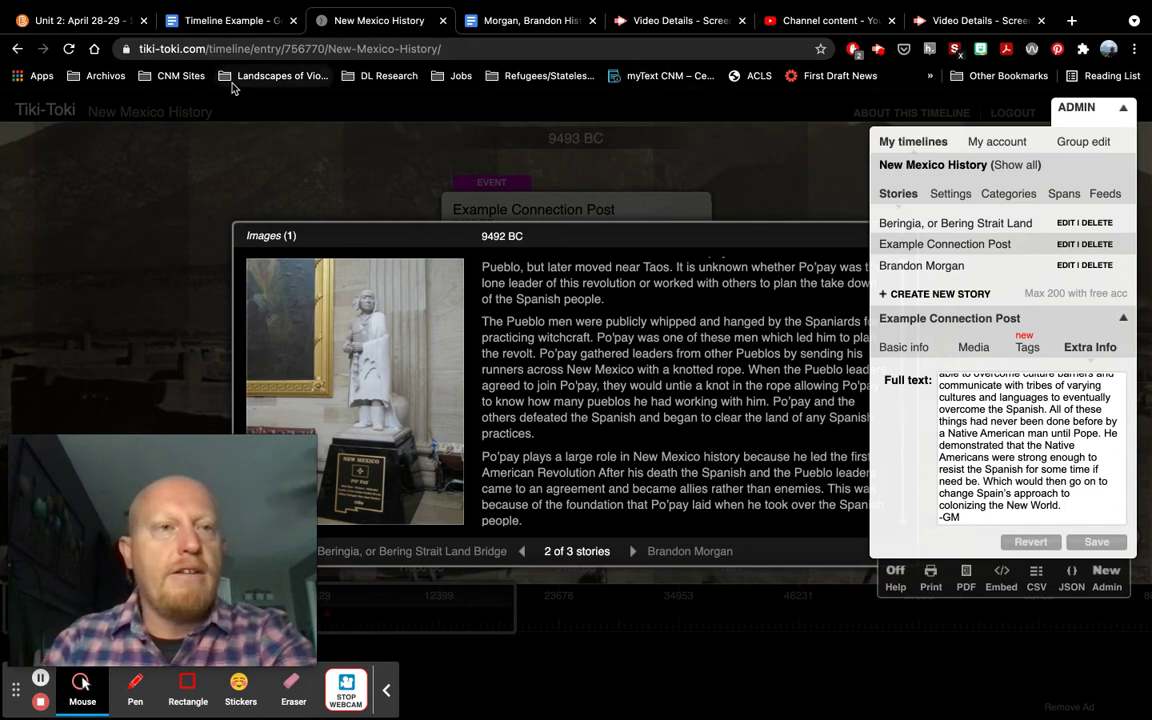
Switch to the course site and open the Timeline ID Step, Unit 2 assignment from the Unit 2: April 28-29 module.
left_click(66, 22)
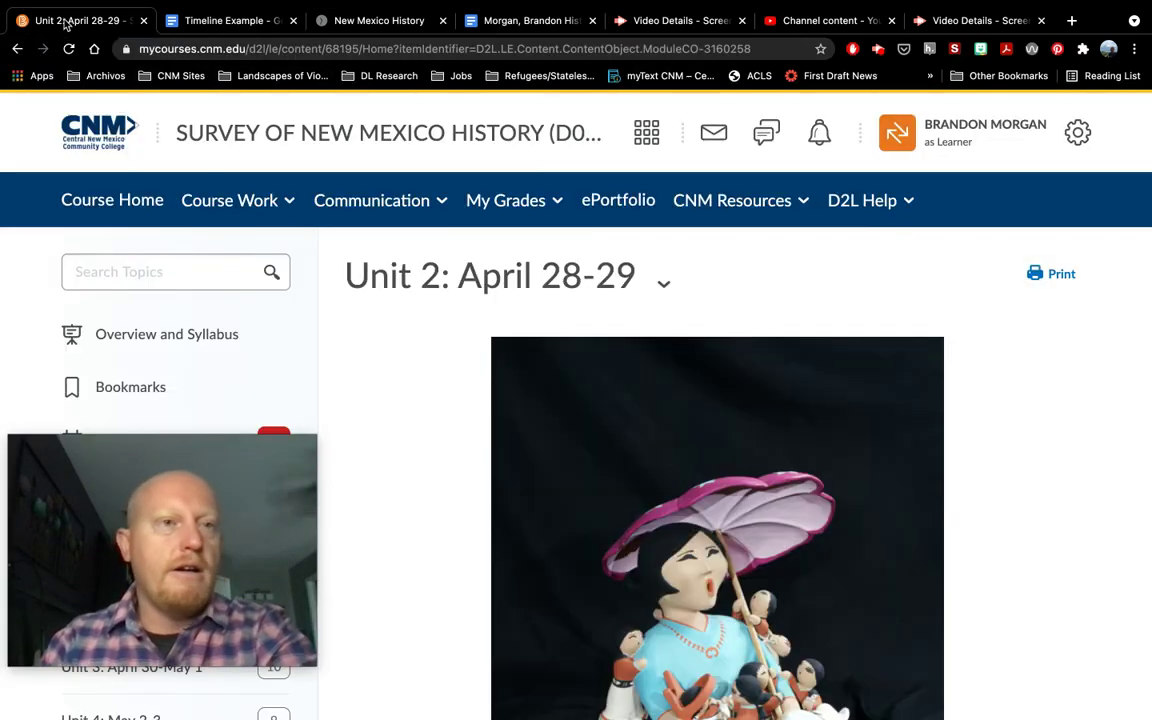
left_click_drag(140, 535, 968, 510)
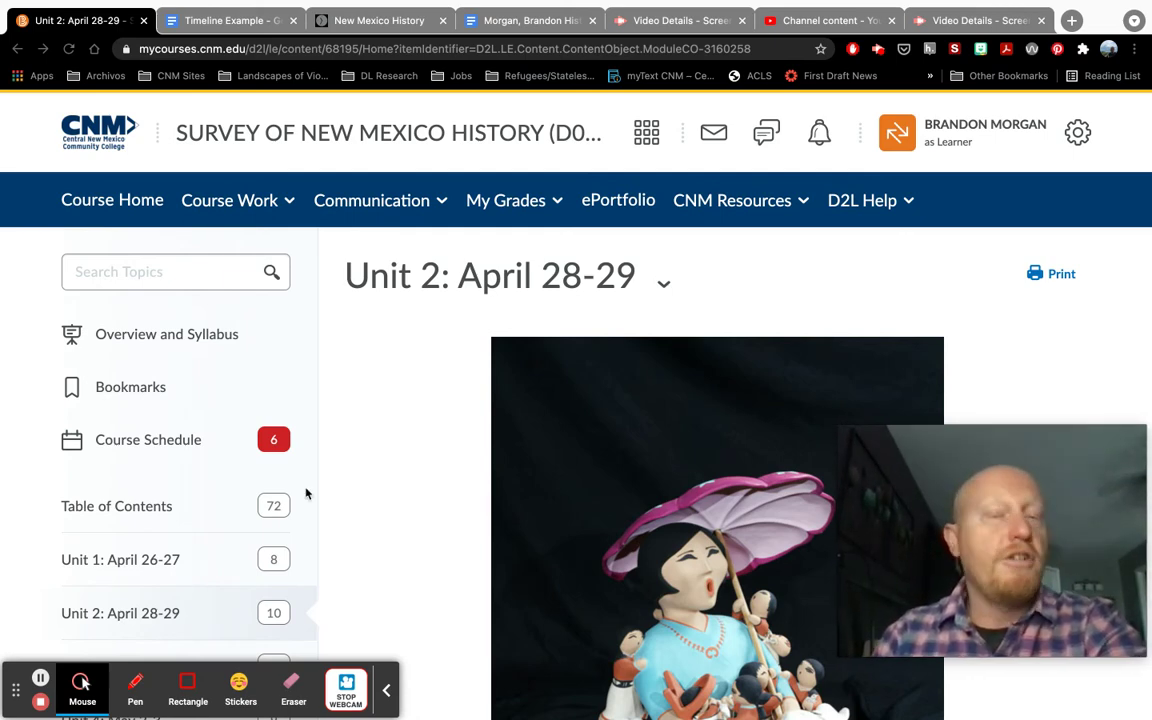
left_click(376, 427)
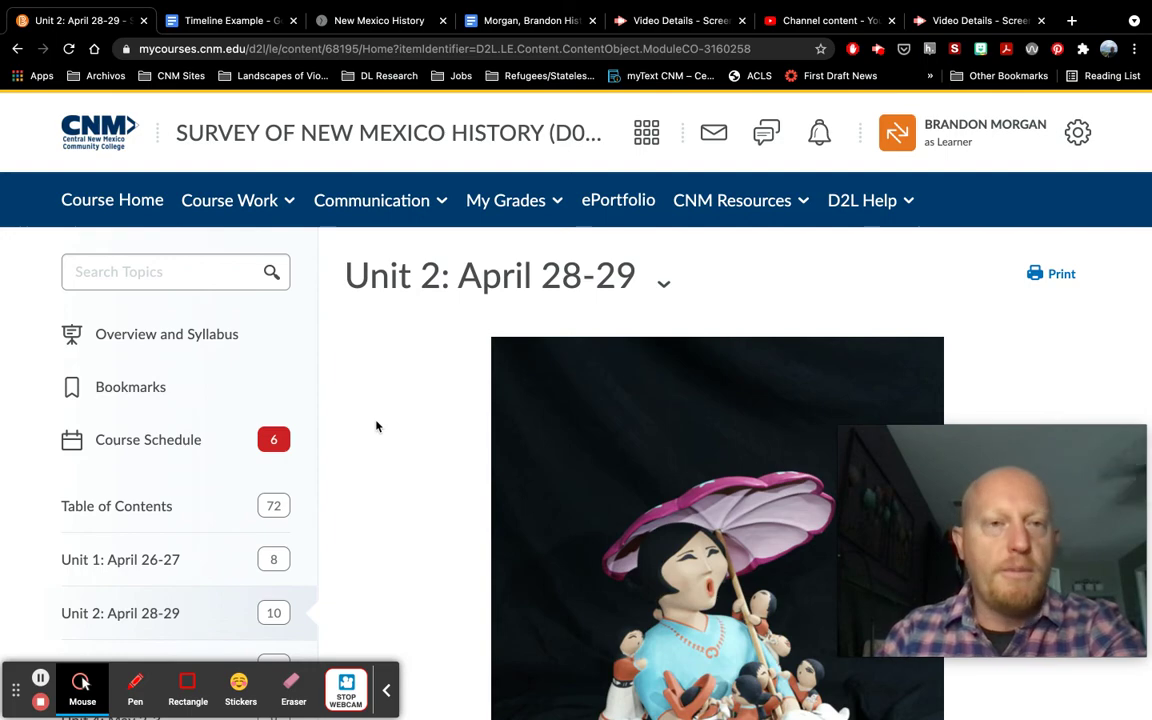
scroll(145, 447, "down", 4)
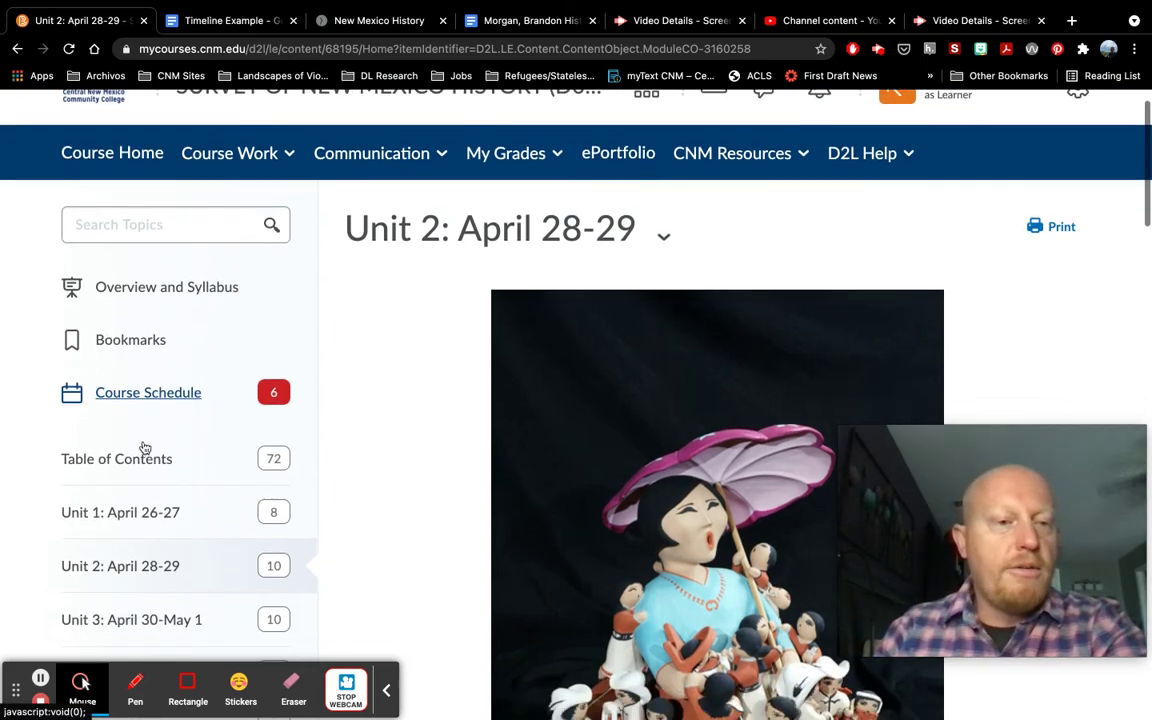
scroll(559, 232, "down", 15)
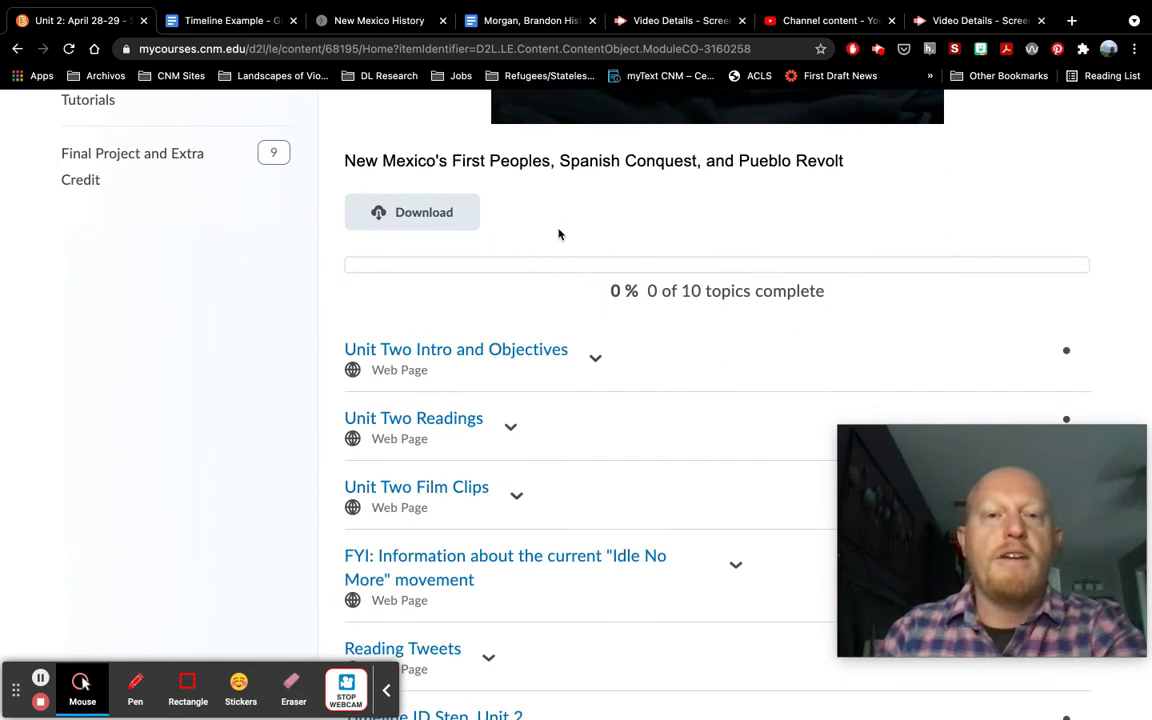
scroll(558, 232, "down", 1)
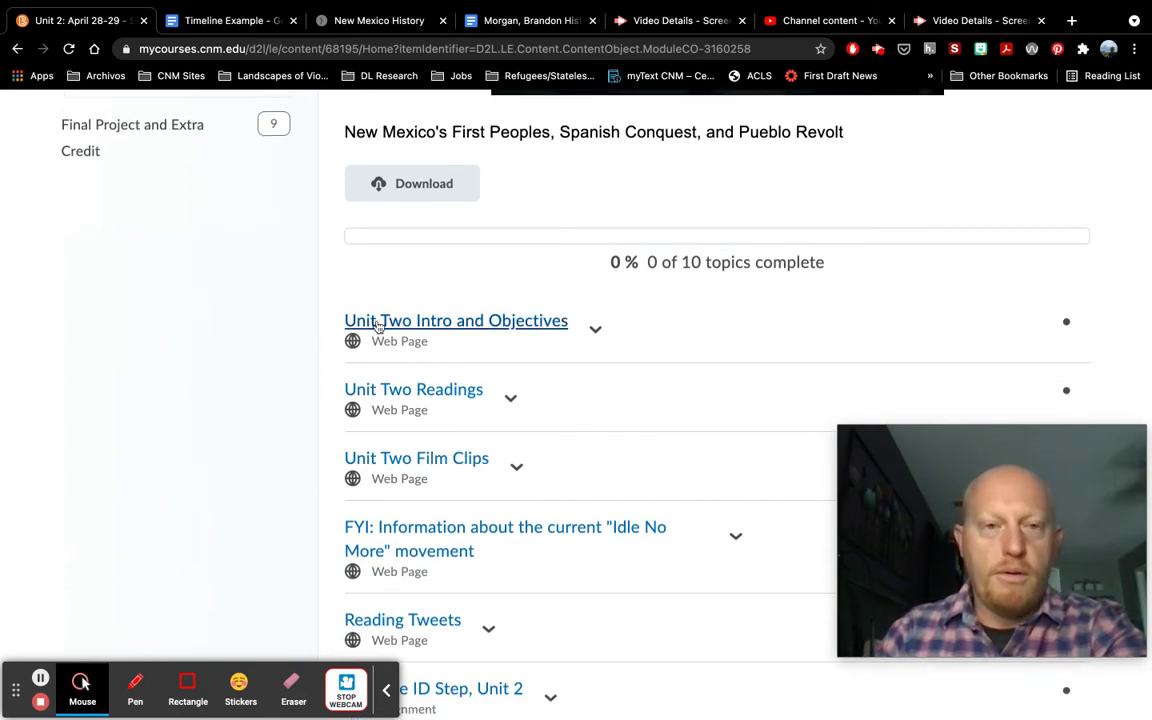
scroll(200, 476, "down", 3)
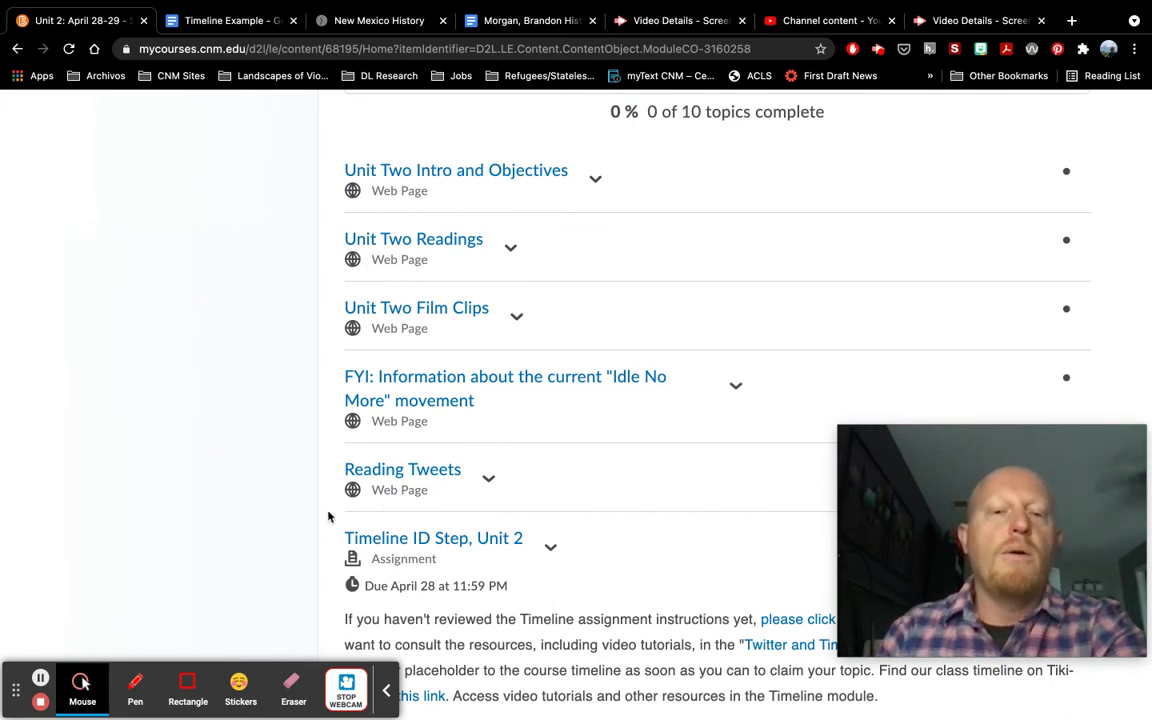
scroll(167, 559, "down", 8)
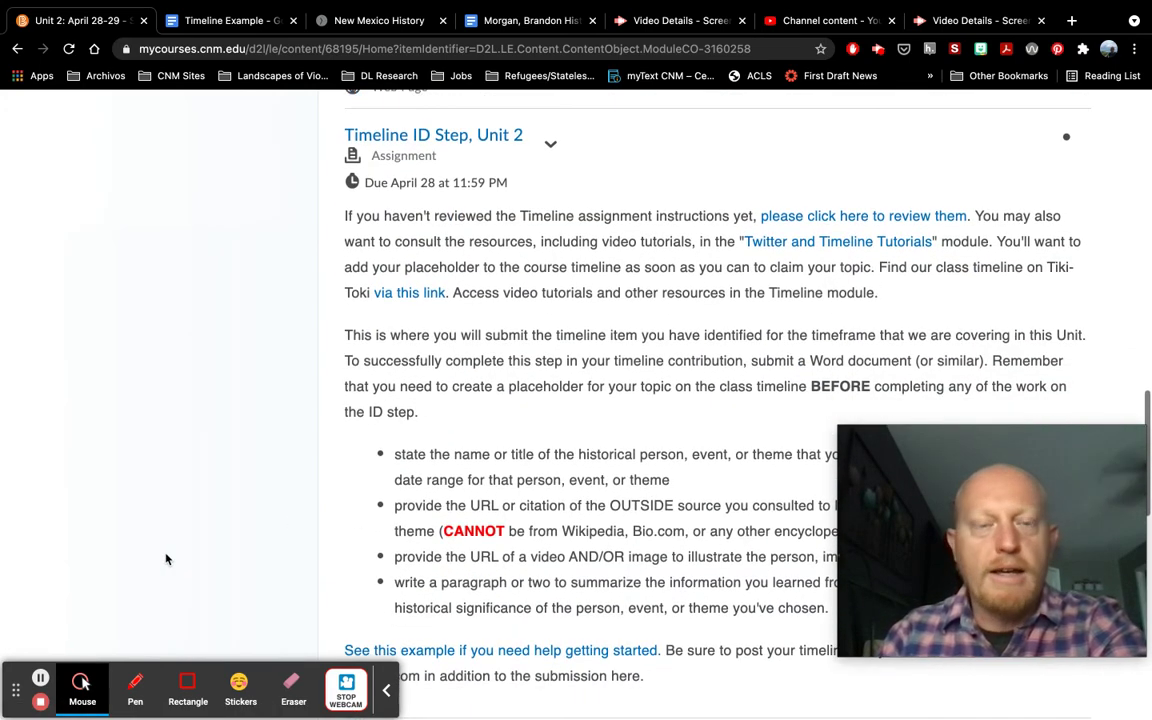
left_click(433, 125)
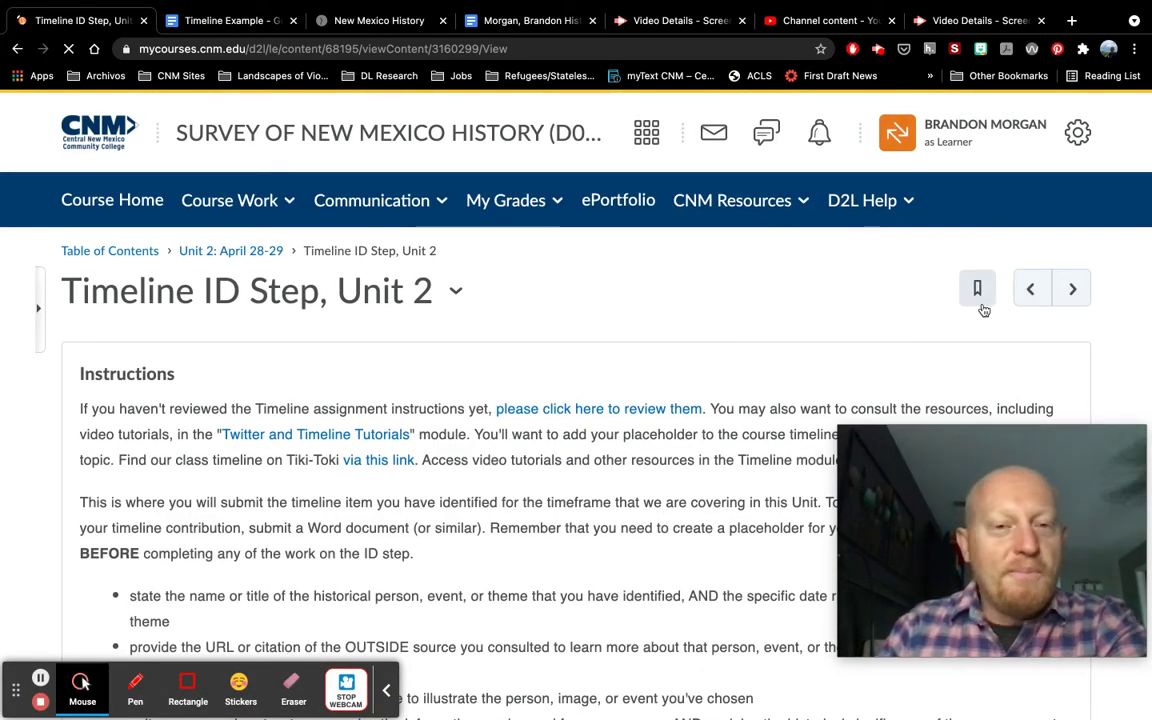
scroll(1132, 313, "down", 5)
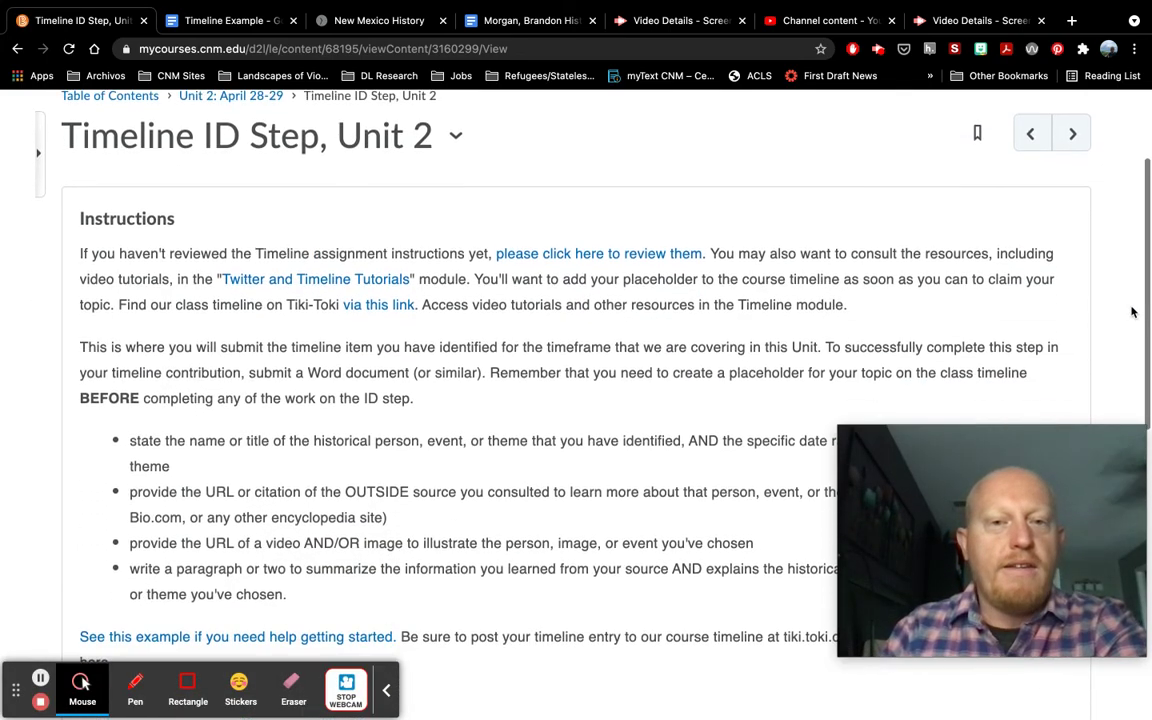
Review the Timeline ID Step, Unit 2 instructions and submission area, open the file chooser for uploading, and cancel it.
scroll(1132, 313, "down", 8)
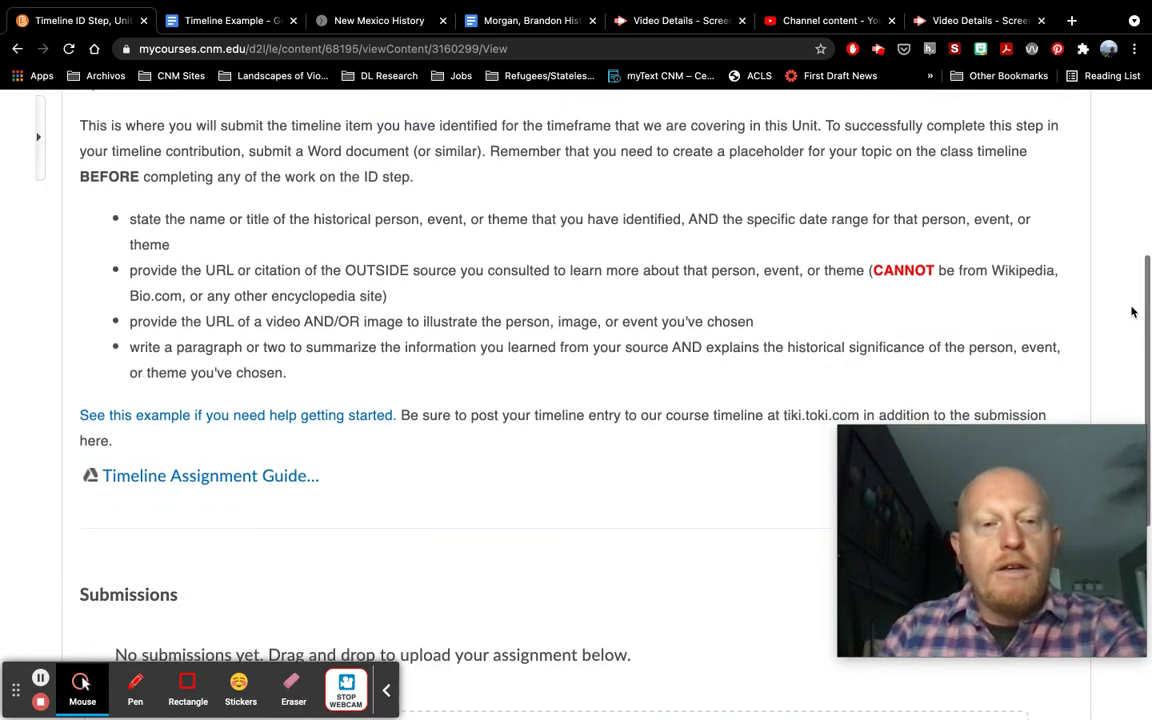
left_click(173, 460)
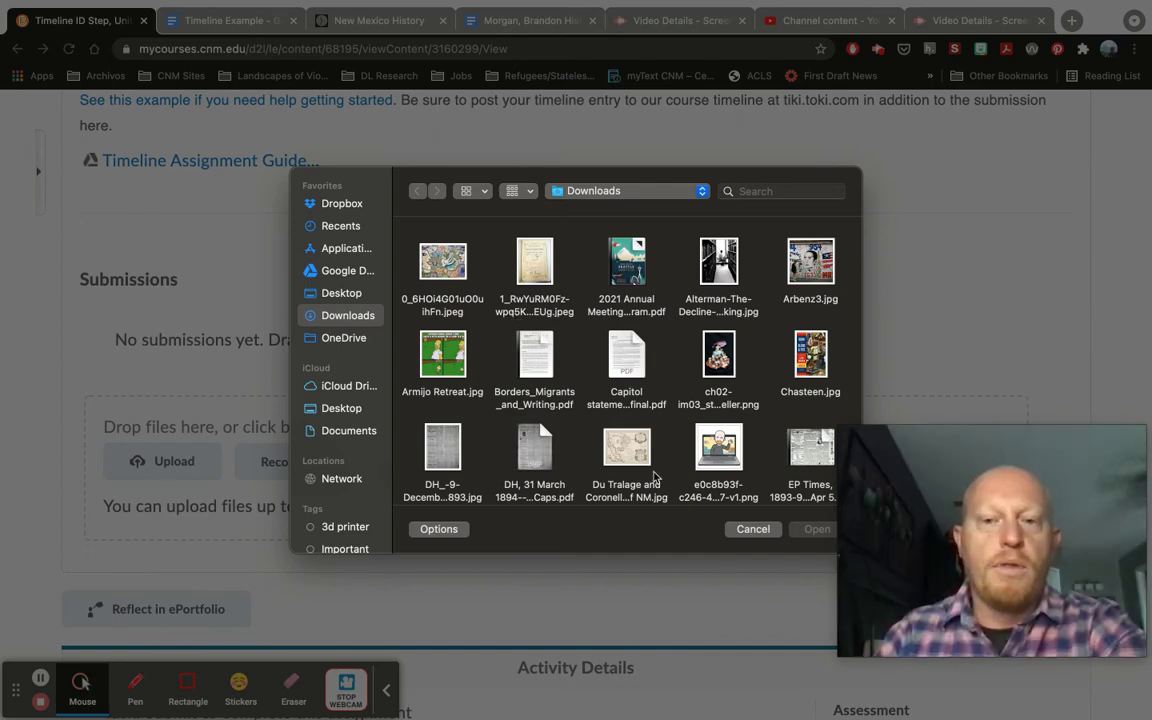
left_click(751, 528)
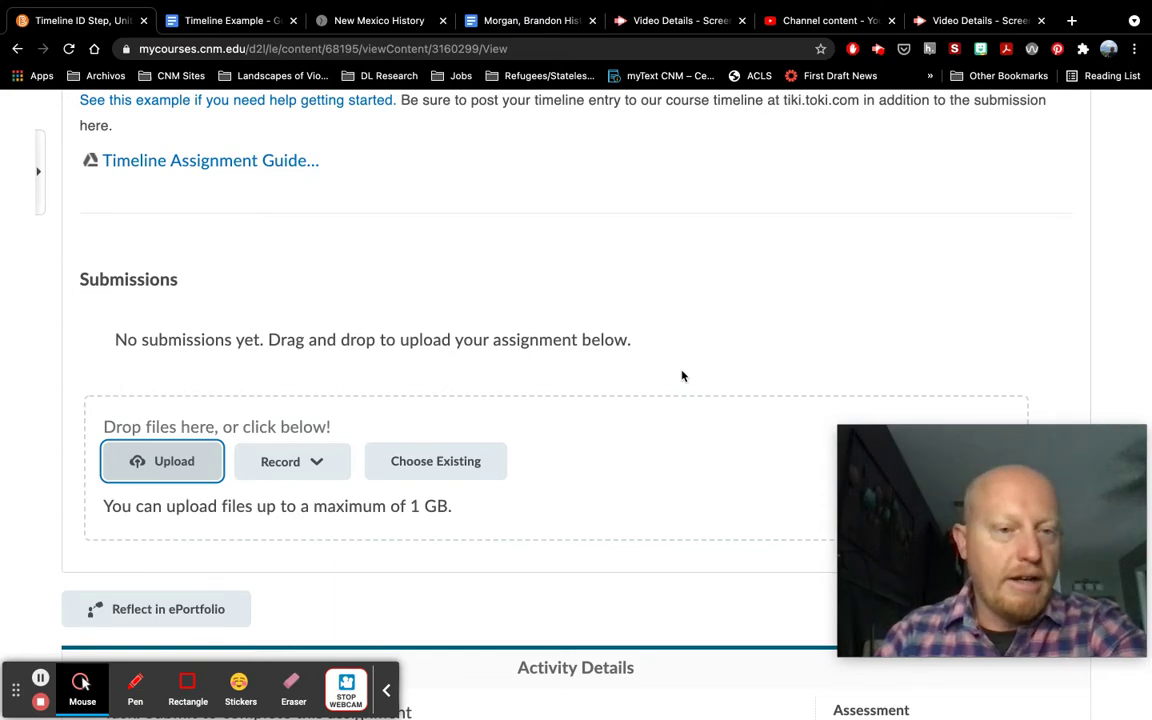
scroll(675, 374, "down", 1)
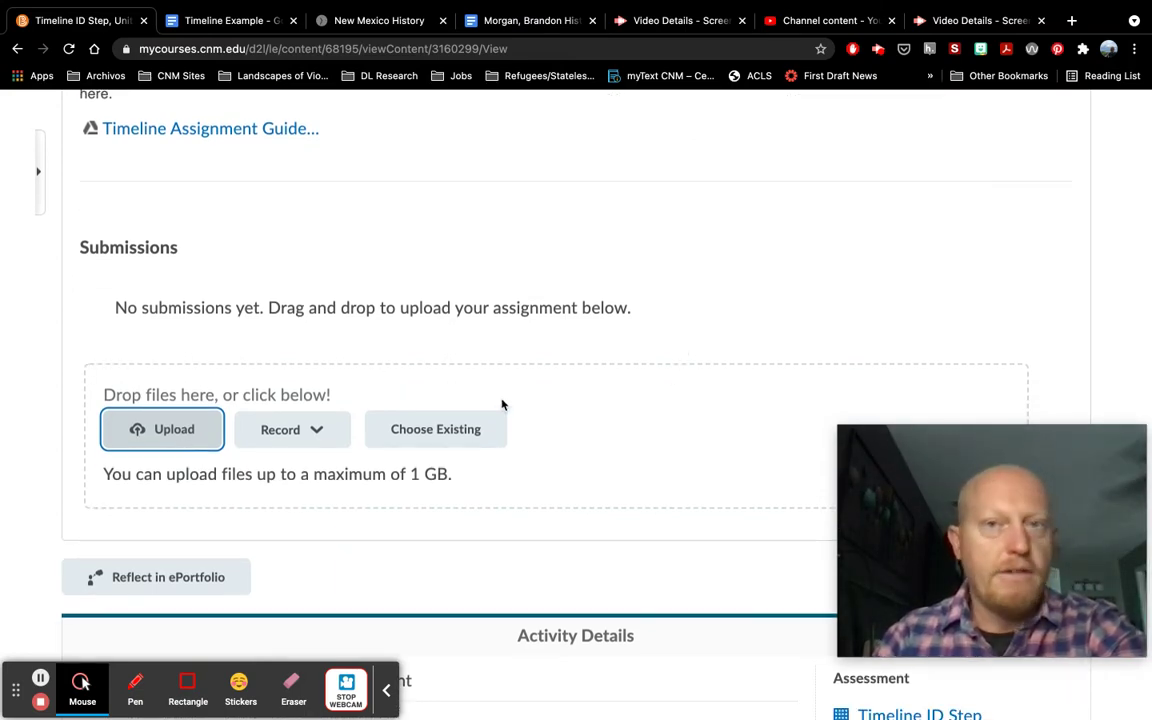
scroll(718, 329, "down", 2)
Go to the Timeline Connection Step, Unit 2 assignment and read its instructions down to the file upload options under Submissions.
scroll(718, 329, "up", 10)
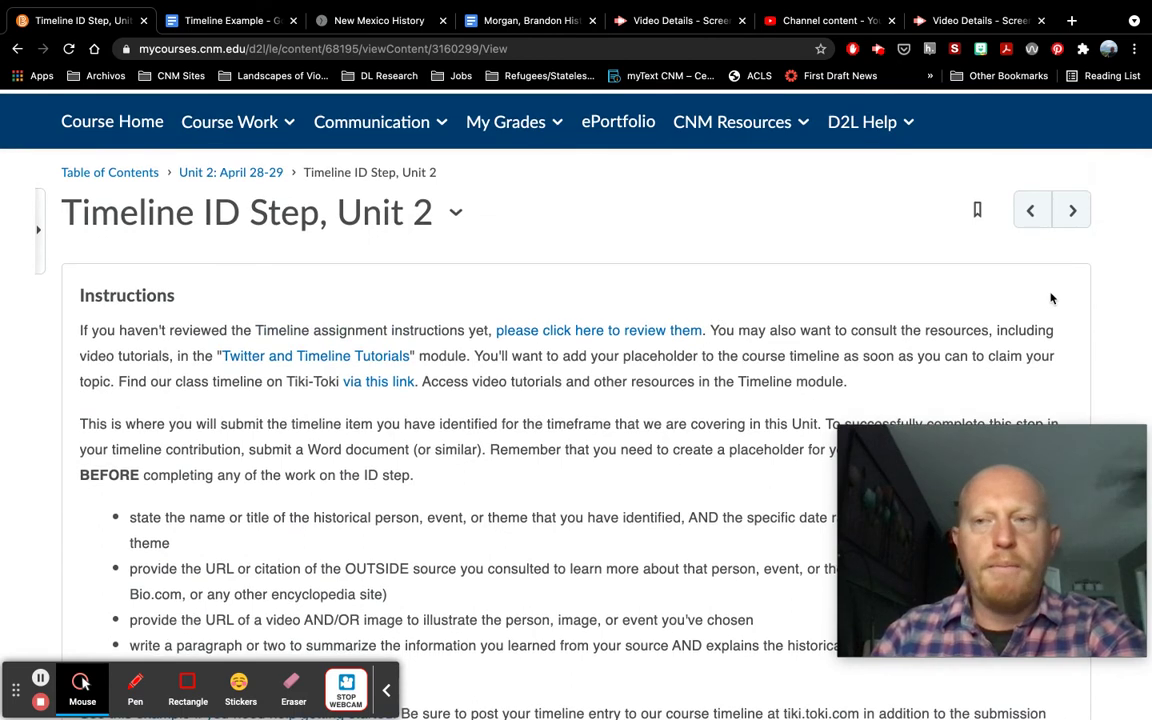
left_click(1073, 211)
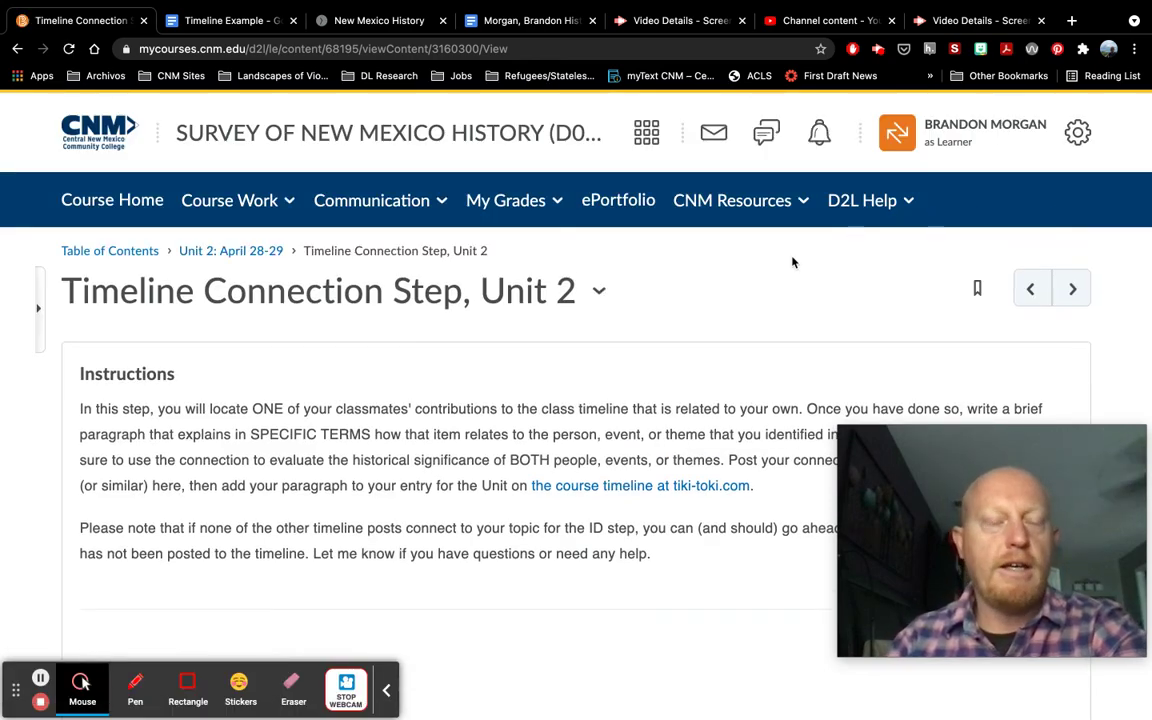
scroll(792, 262, "down", 1)
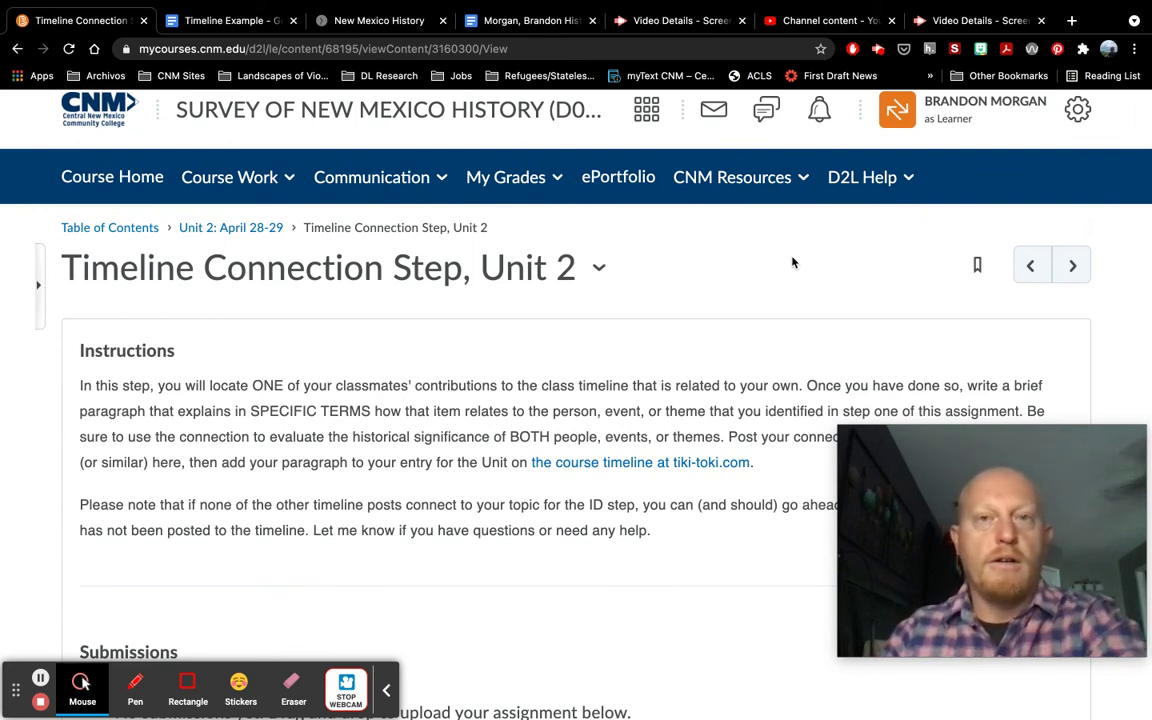
scroll(792, 262, "down", 3)
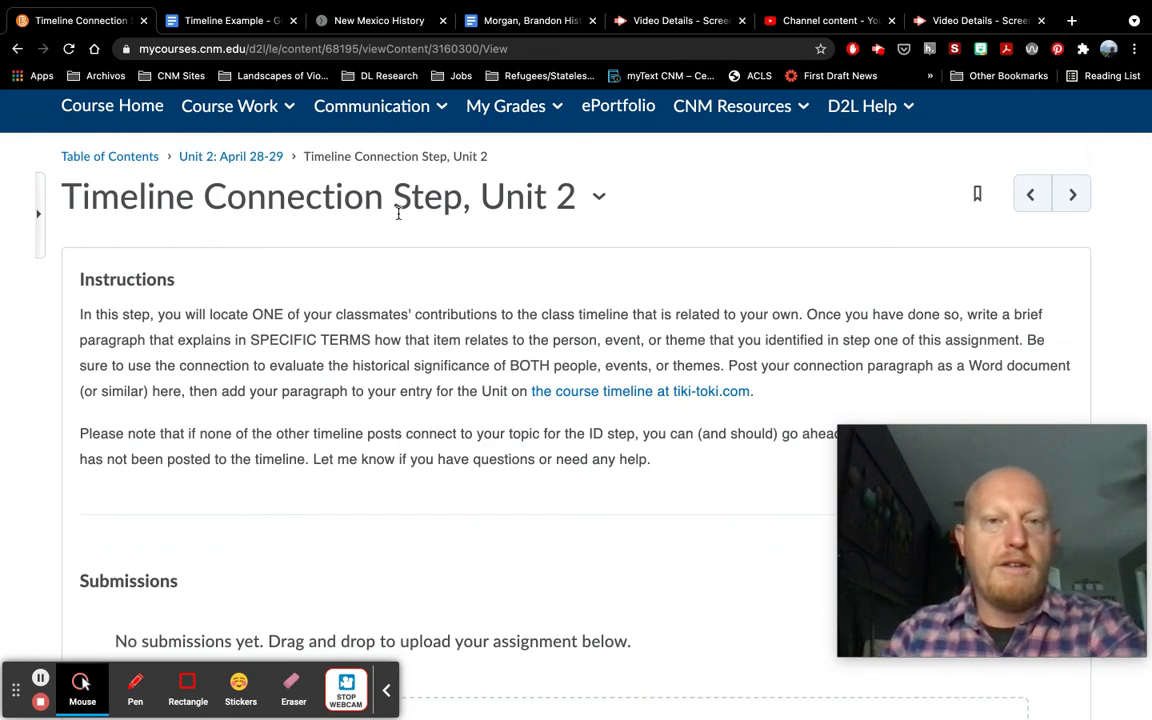
scroll(398, 213, "down", 1)
scroll(541, 228, "down", 1)
scroll(541, 228, "down", 5)
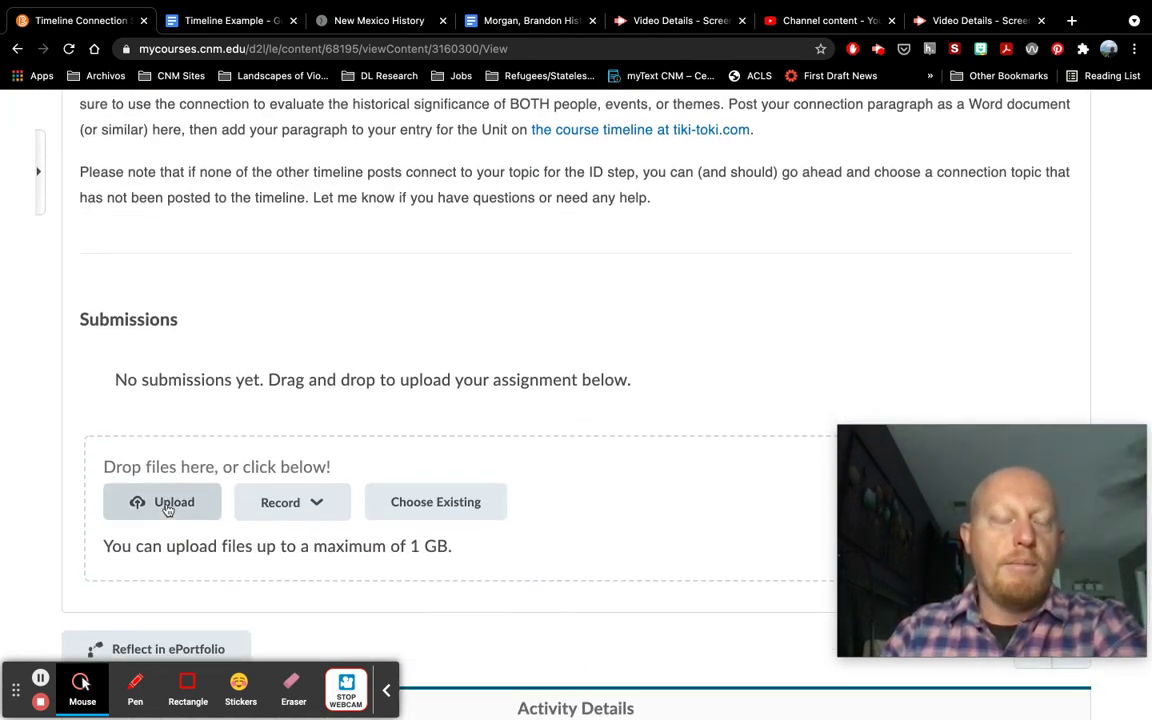